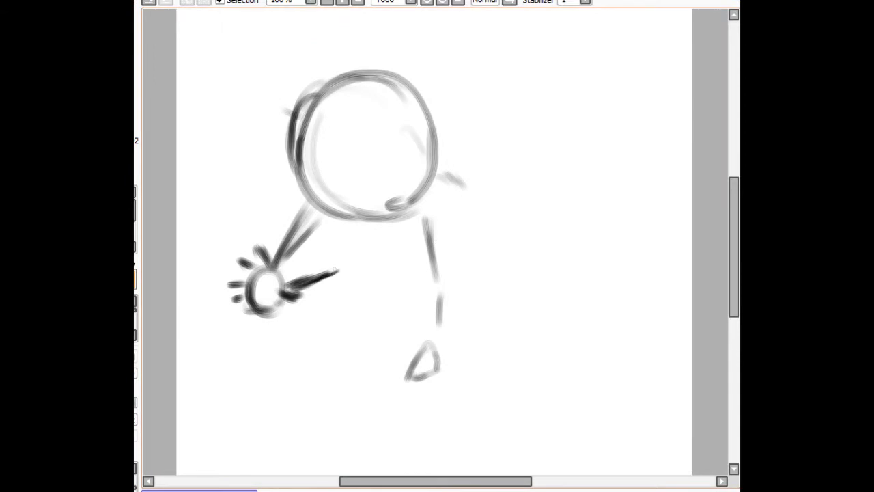
Step: Sketch the bent front knee under the body and outline the outstretched arm's sleeve and the chest line
drag(352, 273, 336, 336)
drag(341, 341, 403, 348)
drag(301, 288, 348, 270)
drag(311, 201, 280, 226)
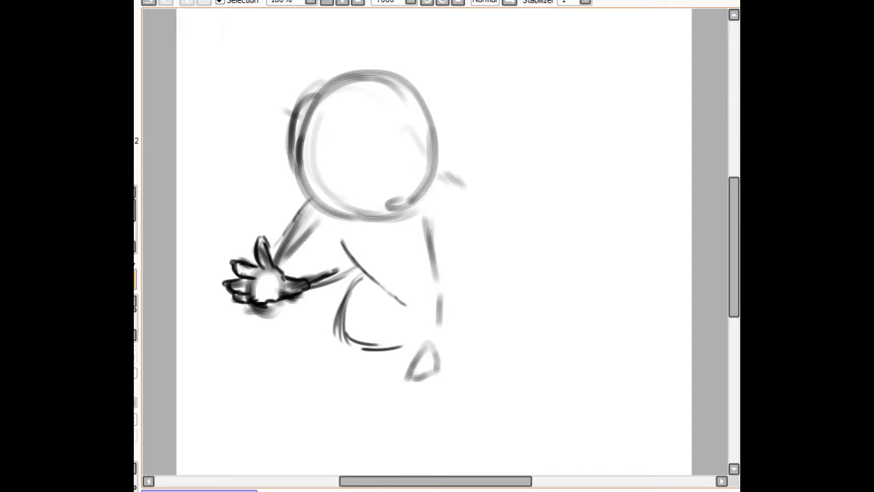
drag(304, 207, 273, 253)
drag(304, 287, 340, 270)
drag(335, 236, 401, 293)
key(ctrl+minus)
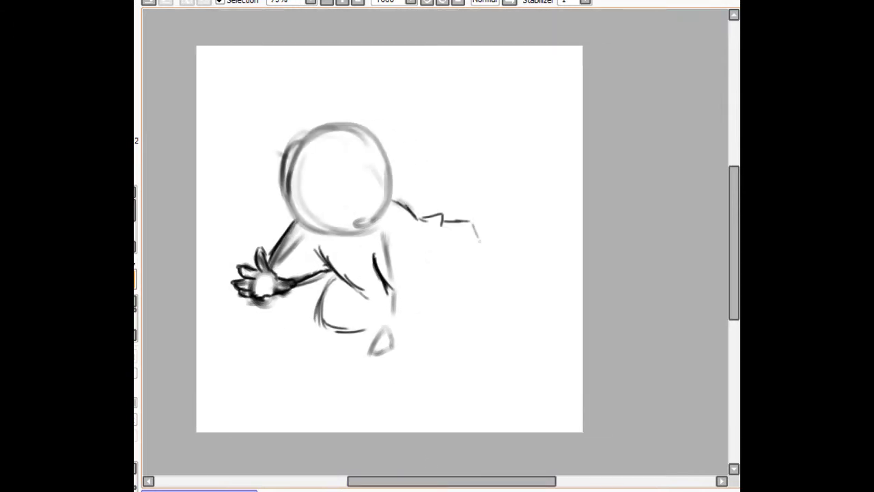
Step: Sketch the rounded rear of the body and the supporting arm with its shoulder, sleeve and cuff
key(ctrl+plus)
mouse_move(476, 212)
mouse_down()
mouse_move(532, 273)
mouse_move(535, 340)
mouse_up()
scroll(389, 239, down, 1)
drag(437, 202, 418, 252)
drag(365, 211, 377, 266)
mouse_move(372, 168)
mouse_down()
mouse_move(348, 200)
mouse_move(369, 273)
mouse_up()
mouse_move(423, 235)
mouse_down()
mouse_move(416, 263)
mouse_move(427, 318)
mouse_up()
drag(364, 303, 400, 331)
Step: Rework the chest and front knee lines and adjust part of the sketch with a transform
drag(305, 233, 354, 279)
drag(283, 246, 352, 311)
drag(285, 206, 331, 265)
mouse_move(345, 195)
mouse_down()
mouse_move(437, 321)
mouse_move(344, 195)
mouse_up()
key(ctrl+t)
mouse_move(391, 336)
mouse_down()
mouse_move(390, 325)
mouse_move(379, 325)
mouse_up()
key(Return)
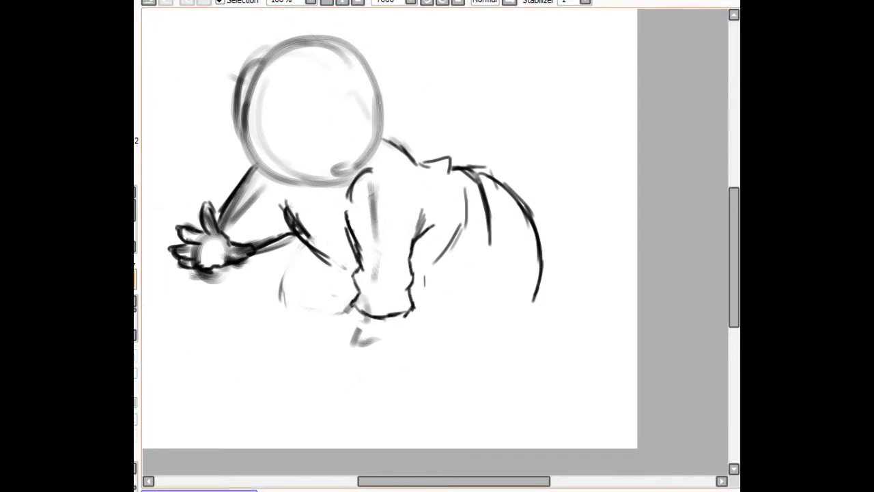
Step: Redraw the back and rear as a more compact shape and add fingers to the planted hand
drag(291, 205, 335, 258)
drag(409, 147, 484, 239)
drag(478, 171, 536, 301)
mouse_move(418, 163)
mouse_down()
mouse_move(481, 273)
mouse_move(441, 311)
mouse_up()
drag(496, 261, 430, 338)
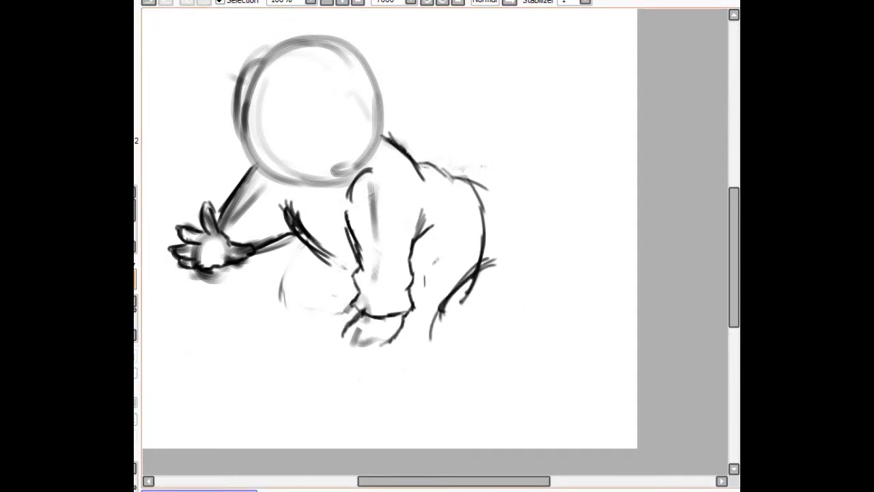
drag(374, 329, 363, 352)
drag(356, 317, 348, 349)
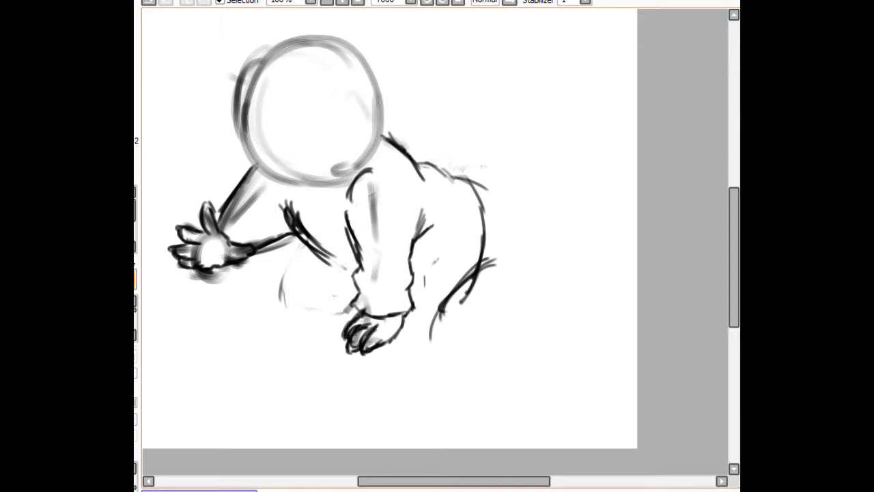
Step: Redraw the front knee and sketch the arched back and rump as curves starting behind the head
mouse_move(305, 239)
mouse_down()
mouse_move(335, 308)
mouse_move(359, 300)
mouse_up()
mouse_move(341, 260)
mouse_down()
mouse_move(356, 273)
mouse_move(355, 264)
mouse_up()
mouse_move(409, 154)
mouse_down()
mouse_move(478, 179)
mouse_move(440, 163)
mouse_up()
mouse_move(386, 133)
mouse_down()
mouse_move(442, 168)
mouse_move(418, 263)
mouse_move(461, 150)
mouse_move(493, 173)
mouse_up()
drag(394, 120, 494, 175)
drag(390, 123, 494, 183)
drag(453, 133, 485, 174)
key(ctrl+z)
drag(418, 114, 493, 202)
Step: Sketch the torso's edge behind the supporting arm and add fold strokes across the chest
mouse_move(431, 206)
mouse_down()
mouse_move(410, 270)
mouse_move(404, 261)
mouse_up()
mouse_move(379, 165)
mouse_down()
mouse_move(368, 187)
mouse_move(426, 191)
mouse_up()
key(ctrl+z)
drag(362, 173, 286, 244)
mouse_move(344, 195)
mouse_down()
mouse_move(336, 246)
mouse_move(304, 264)
mouse_up()
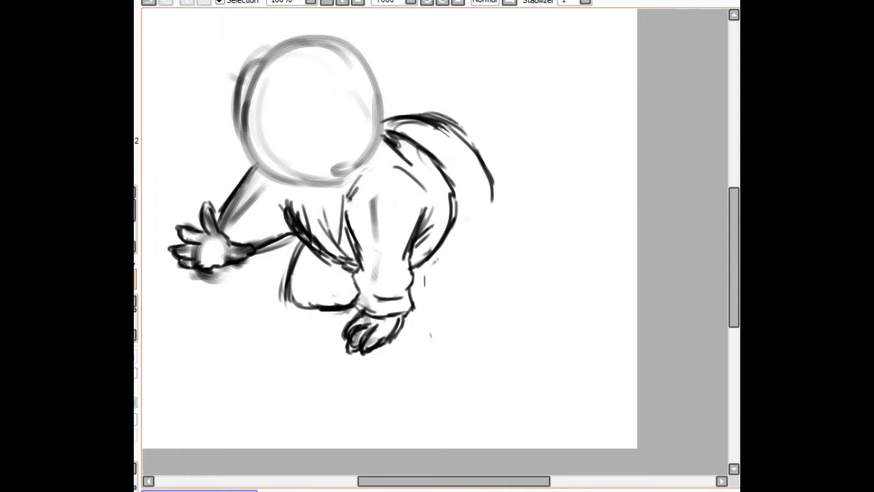
drag(492, 186, 510, 229)
drag(482, 220, 438, 251)
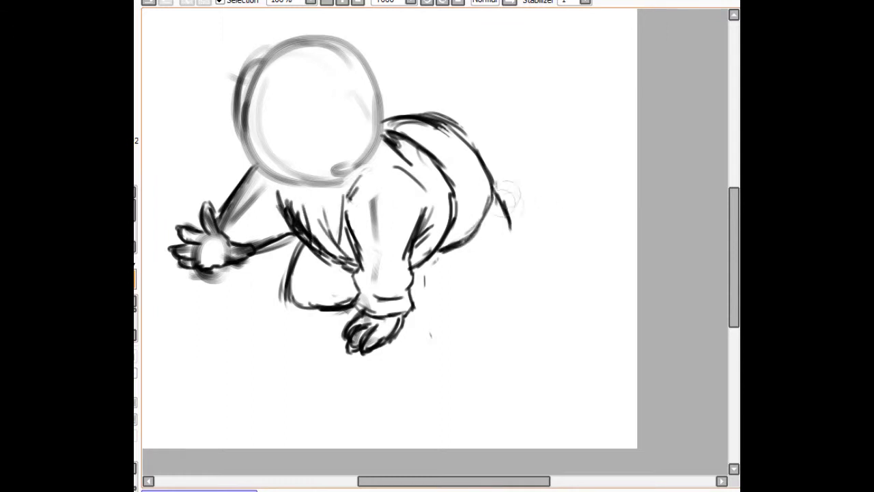
key(ctrl+z)
key(ctrl+z)
drag(453, 186, 489, 236)
mouse_move(434, 116)
mouse_down()
mouse_move(484, 158)
mouse_move(499, 194)
mouse_up()
drag(467, 195, 444, 233)
key(ctrl+z)
key(ctrl+z)
key(ctrl+z)
key(ctrl+z)
key(ctrl+z)
Step: Redraw the arched back and rump with higher curves and sketch the bent hind leg below them
drag(382, 128, 456, 120)
mouse_move(407, 137)
mouse_down()
mouse_move(448, 179)
mouse_move(444, 252)
mouse_move(468, 292)
mouse_up()
drag(450, 117, 485, 168)
drag(383, 127, 456, 107)
drag(407, 103, 493, 168)
mouse_move(469, 140)
mouse_down()
mouse_move(509, 238)
mouse_move(502, 246)
mouse_up()
drag(511, 238, 437, 257)
Step: Build up the back and rump contour with repeated strokes and sketch the garment's lower edge above the hind leg
drag(382, 109, 437, 96)
mouse_move(441, 108)
mouse_down()
mouse_move(490, 155)
mouse_move(499, 229)
mouse_up()
drag(482, 213, 438, 245)
drag(382, 101, 498, 173)
drag(445, 240, 427, 255)
drag(478, 228, 427, 254)
drag(503, 166, 481, 236)
drag(467, 116, 498, 205)
key(ctrl+z)
Step: Strengthen the torso's side curve and add fold strokes on the chest, shoulder and upper back
mouse_move(386, 122)
mouse_down()
mouse_move(425, 139)
mouse_move(453, 228)
mouse_up()
drag(321, 212, 353, 270)
drag(285, 189, 296, 218)
drag(296, 227, 332, 251)
drag(317, 205, 346, 261)
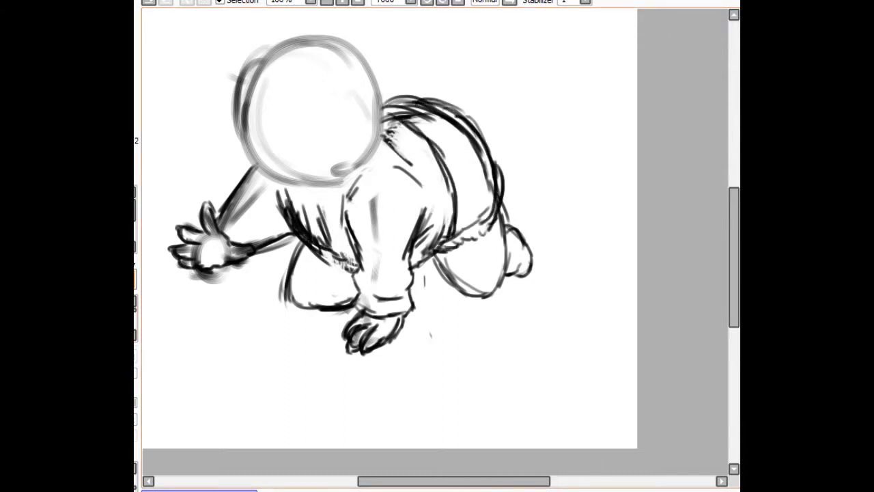
drag(386, 115, 430, 184)
drag(395, 170, 421, 188)
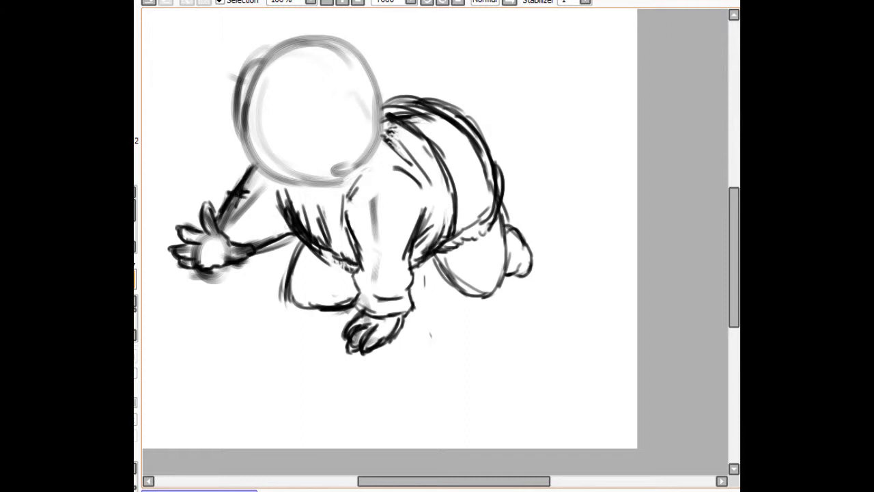
Step: Sketch a patterned ball below the outstretched hand and firm up the reaching sleeve and the hind leg
drag(307, 273, 382, 274)
mouse_move(301, 300)
mouse_down()
mouse_move(321, 321)
mouse_move(305, 336)
mouse_up()
drag(236, 335, 254, 342)
drag(264, 355, 304, 349)
mouse_move(409, 239)
mouse_down()
mouse_move(333, 248)
mouse_move(333, 332)
mouse_up()
drag(434, 351, 489, 388)
drag(511, 309, 501, 381)
drag(413, 366, 423, 389)
drag(505, 318, 464, 390)
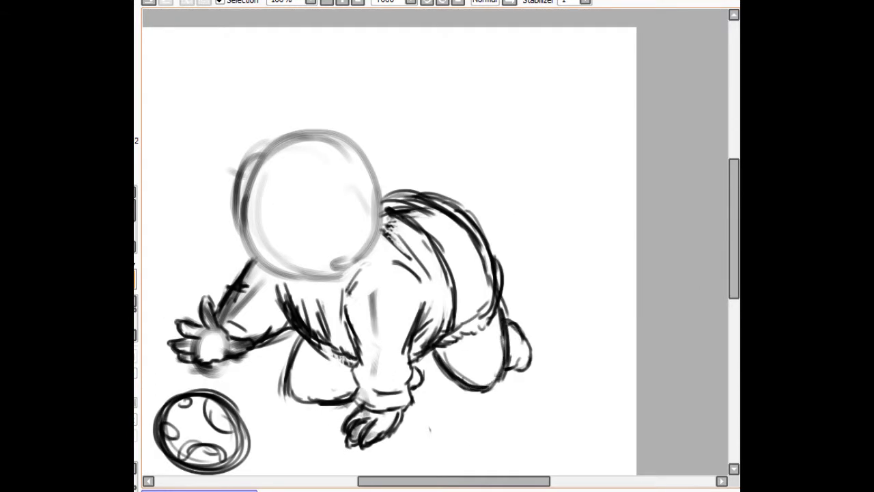
Step: Sketch a long curled tail rising from the lower back and reinforce the rump and front knee outlines
drag(428, 191, 530, 120)
drag(525, 80, 426, 197)
mouse_move(467, 85)
mouse_down()
mouse_move(524, 115)
mouse_move(449, 135)
mouse_up()
mouse_move(454, 110)
mouse_down()
mouse_move(431, 193)
mouse_move(502, 249)
mouse_up()
drag(475, 213, 469, 337)
scroll(389, 253, left, 3)
mouse_move(372, 335)
mouse_down()
mouse_move(396, 399)
mouse_move(409, 409)
mouse_up()
Step: Sketch the face's vertical centre line, the round muzzle with its nose, and the fur on the far cheek and jaw
drag(358, 160, 363, 247)
mouse_move(347, 232)
mouse_down()
mouse_move(386, 217)
mouse_move(400, 239)
mouse_up()
drag(316, 225, 341, 272)
drag(340, 268, 389, 278)
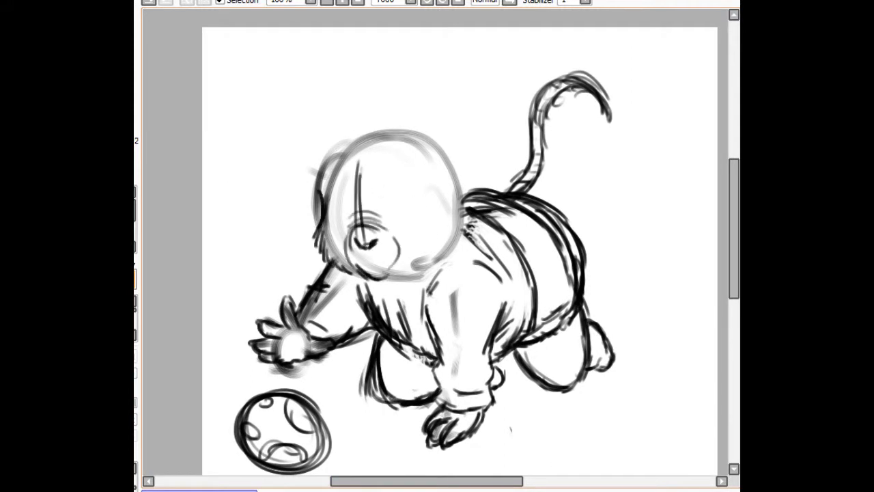
Step: Sketch the furry near cheek and jaw edge and clear the body lines directly behind the head
drag(461, 198, 439, 273)
drag(382, 275, 447, 266)
drag(501, 181, 459, 233)
mouse_move(461, 190)
mouse_down()
mouse_move(471, 265)
mouse_move(462, 258)
mouse_up()
drag(478, 219, 456, 270)
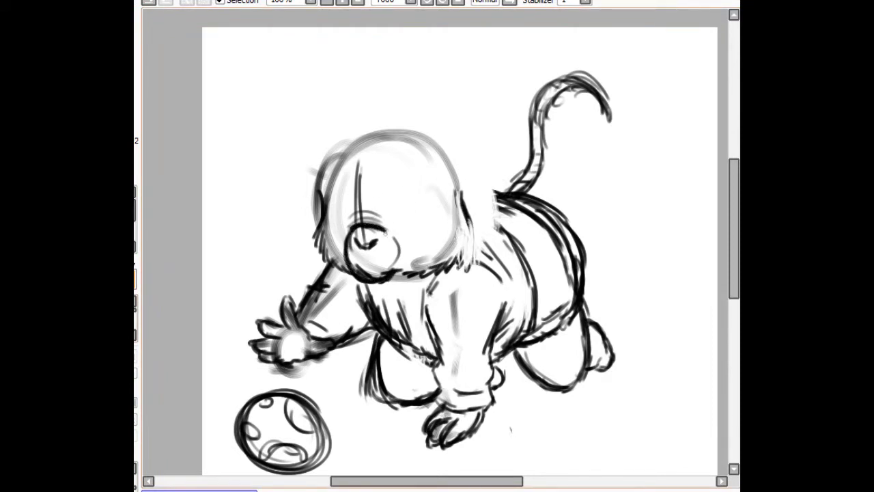
drag(314, 229, 341, 272)
drag(461, 182, 458, 271)
Step: Sketch the brow arch and large rounded ears with inner ear lines on both sides of the head
mouse_move(387, 176)
mouse_down()
mouse_move(448, 167)
mouse_move(511, 193)
mouse_up()
drag(300, 165, 309, 246)
drag(295, 192, 318, 209)
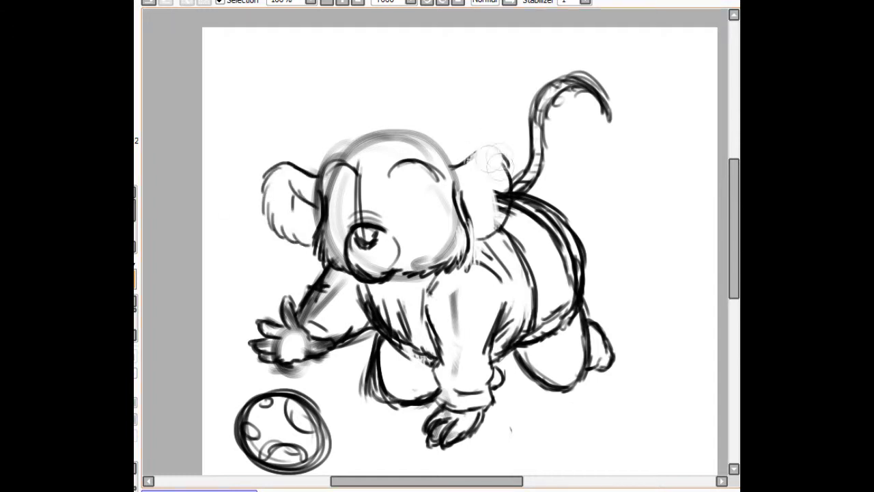
drag(471, 151, 512, 232)
drag(456, 162, 520, 254)
drag(502, 180, 471, 258)
drag(459, 222, 498, 185)
Step: Sketch a spiky tuft of hair along the top of the head
drag(332, 149, 333, 103)
drag(426, 96, 430, 149)
drag(332, 96, 339, 111)
drag(445, 115, 451, 161)
mouse_move(322, 124)
mouse_down()
mouse_move(424, 100)
mouse_move(343, 161)
mouse_up()
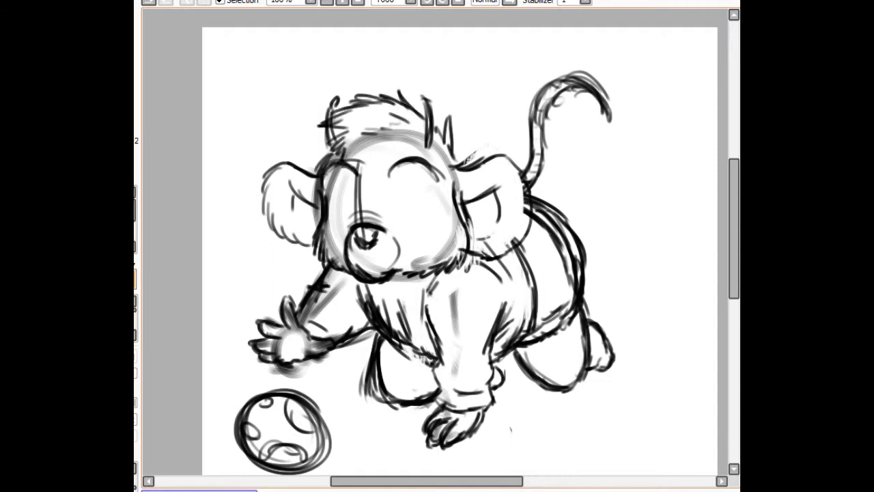
Step: Sketch the bridge of the face, the nose and the small open mouth on the muzzle
scroll(385, 205, up, 2)
mouse_move(374, 96)
mouse_down()
mouse_move(373, 176)
mouse_move(401, 169)
mouse_move(391, 195)
mouse_up()
mouse_move(361, 227)
mouse_down()
mouse_move(380, 207)
mouse_move(401, 225)
mouse_up()
mouse_move(352, 243)
mouse_down()
mouse_move(418, 268)
mouse_move(427, 243)
mouse_up()
drag(341, 185, 402, 172)
drag(361, 220, 396, 241)
Step: Sketch both large oval eyes with pupils under the brow arches
drag(341, 120, 336, 175)
drag(339, 137, 343, 172)
mouse_move(425, 112)
mouse_down()
mouse_move(414, 168)
mouse_move(437, 109)
mouse_up()
drag(450, 116, 467, 178)
drag(423, 126, 418, 166)
drag(348, 143, 350, 163)
drag(415, 139, 452, 179)
key(ctrl+minus)
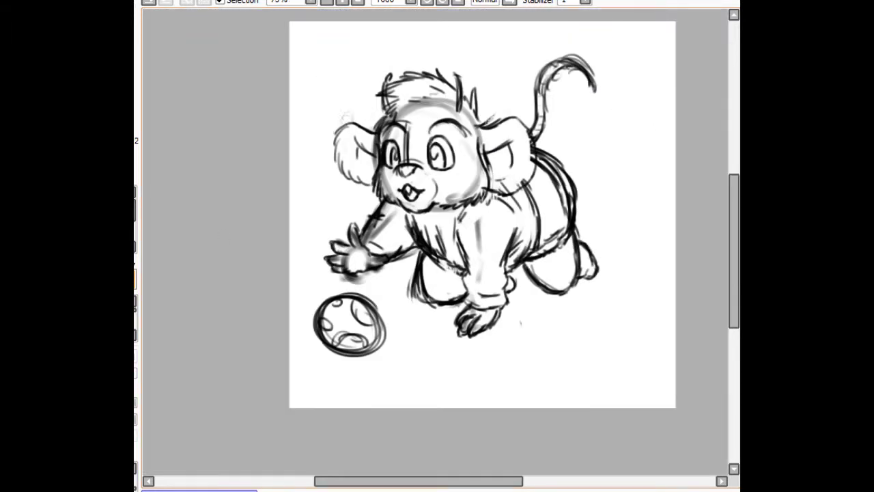
Step: Redraw the far ear's outline more firmly and fade the whole sketch to light grey as an inking guide
mouse_move(376, 128)
mouse_down()
mouse_move(355, 119)
mouse_move(342, 179)
mouse_up()
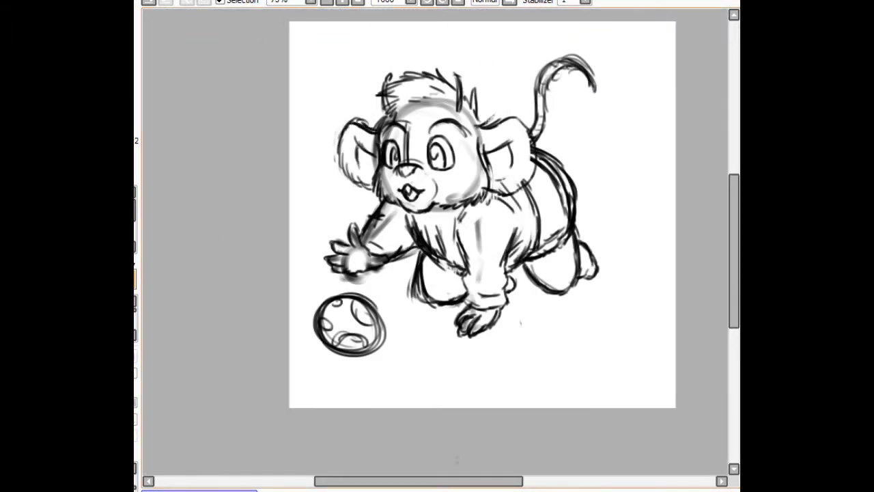
scroll(456, 214, right, 2)
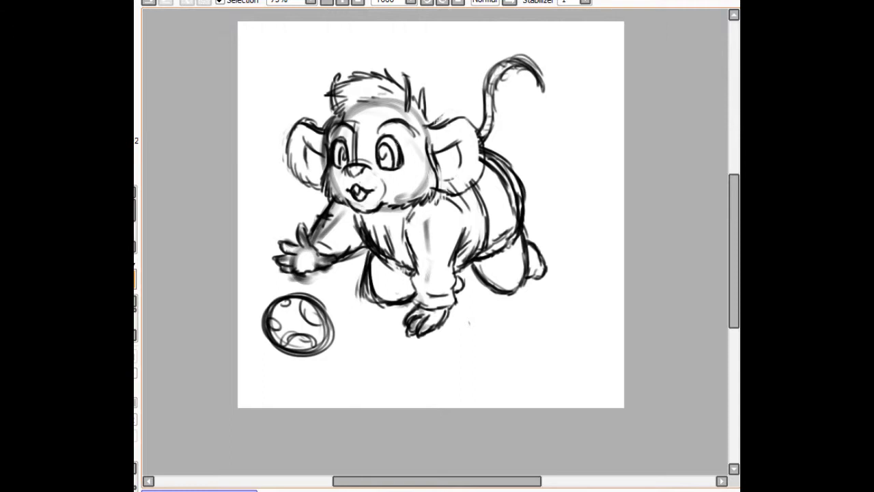
key(ctrl+z)
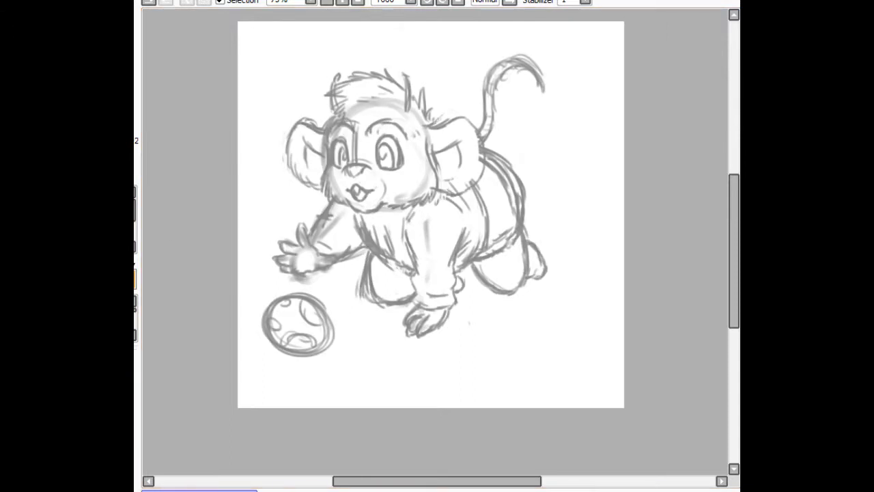
Step: Ink both brow arches, the top of the nose, and the furry cheek, jaw and chin outline in clean black lines
scroll(307, 125, up, 1)
scroll(435, 242, up, 2)
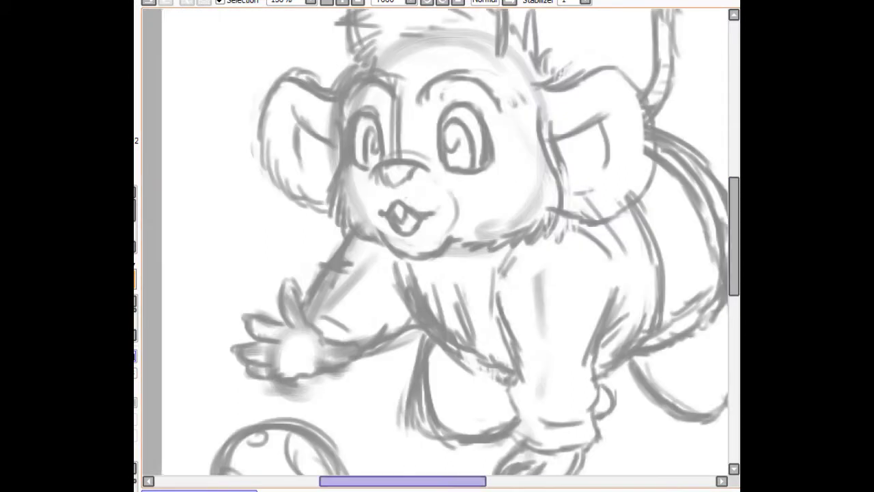
drag(302, 159, 352, 151)
mouse_move(382, 158)
mouse_down()
mouse_move(400, 136)
mouse_move(452, 158)
mouse_up()
mouse_move(301, 166)
mouse_down()
mouse_move(295, 238)
mouse_move(341, 306)
mouse_move(418, 293)
mouse_up()
drag(496, 172, 525, 254)
mouse_move(519, 263)
mouse_down()
mouse_move(419, 314)
mouse_move(502, 290)
mouse_up()
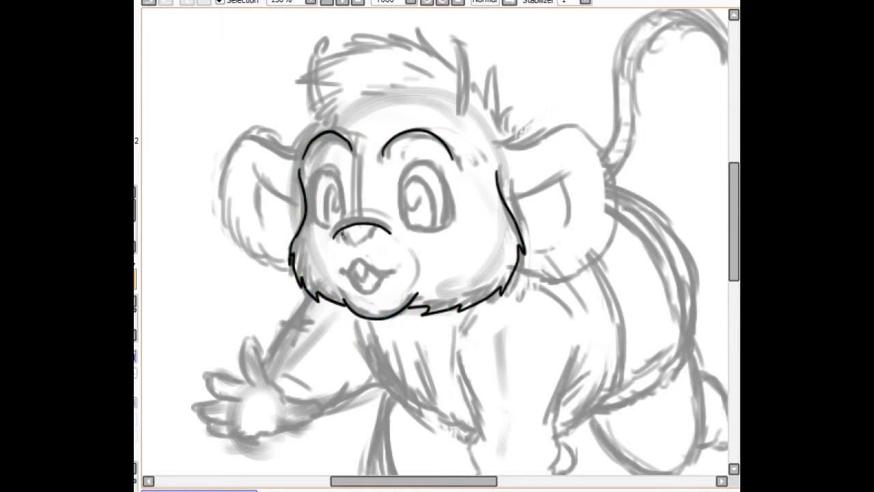
Step: Ink the open mouth with its teeth and adjust the curves of the mouth lines
drag(337, 271, 356, 267)
drag(355, 262, 367, 274)
drag(369, 273, 394, 266)
key(ctrl)
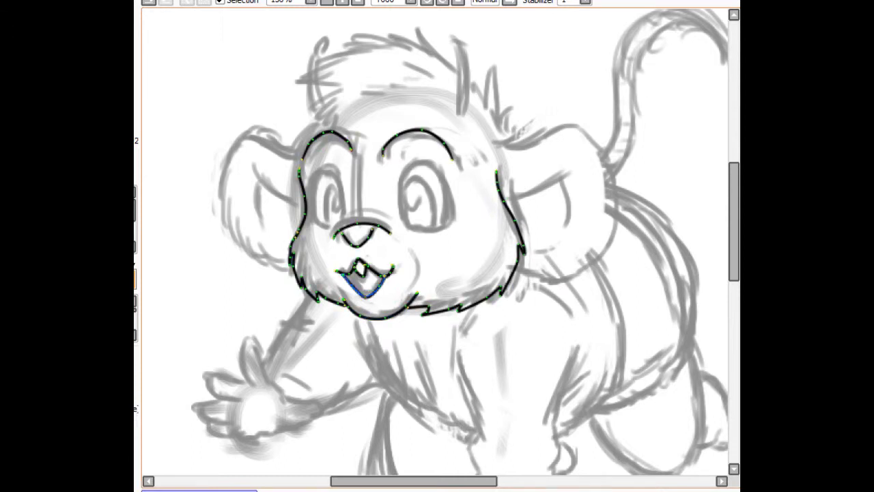
key(ctrl)
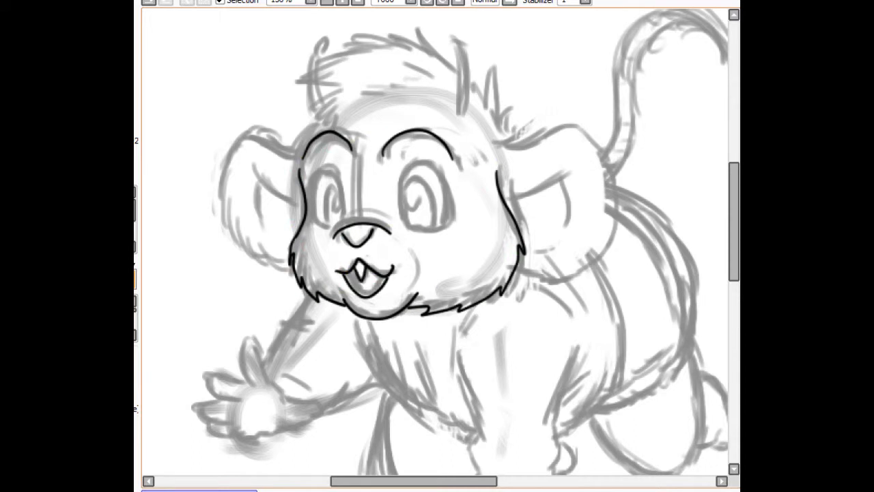
drag(394, 265, 396, 264)
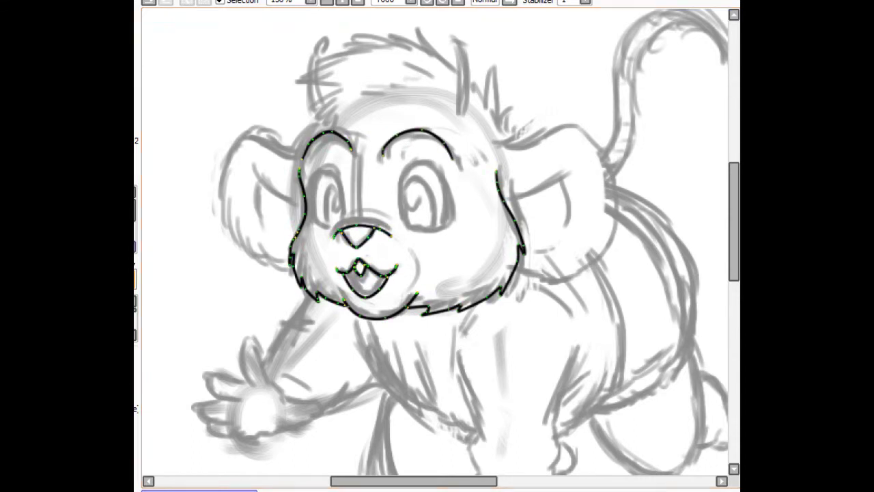
Step: Ink the outlines and inner folds of both large round ears in clean black lines
scroll(437, 246, right, 1)
mouse_move(285, 156)
mouse_down()
mouse_move(205, 198)
mouse_move(217, 235)
mouse_up()
drag(217, 236, 273, 265)
drag(240, 224, 283, 203)
key(ctrl)
mouse_move(487, 149)
mouse_down()
mouse_move(546, 129)
mouse_move(580, 270)
mouse_move(495, 279)
mouse_up()
drag(491, 198, 566, 167)
drag(550, 198, 554, 239)
Step: Ink the spiky fur along the top of the head and the two thin looped stalks rising from it
scroll(437, 245, up, 3)
drag(461, 140, 497, 225)
drag(412, 102, 441, 134)
drag(340, 107, 411, 104)
mouse_move(334, 118)
mouse_down()
mouse_move(287, 185)
mouse_move(332, 201)
mouse_up()
drag(443, 133, 445, 198)
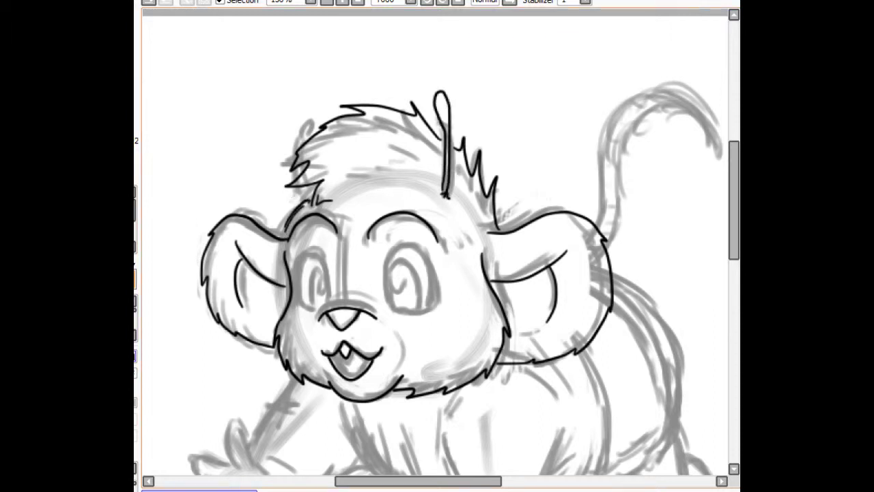
key(ctrl)
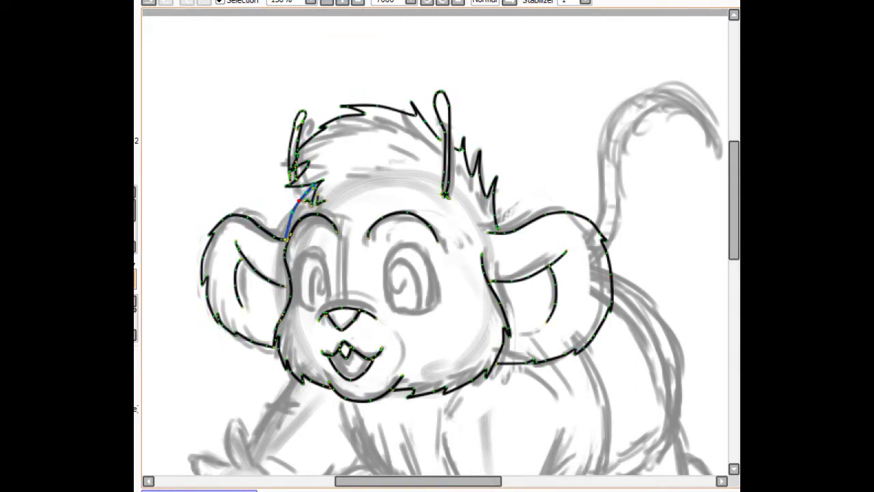
key(ctrl)
key(ctrl+plus)
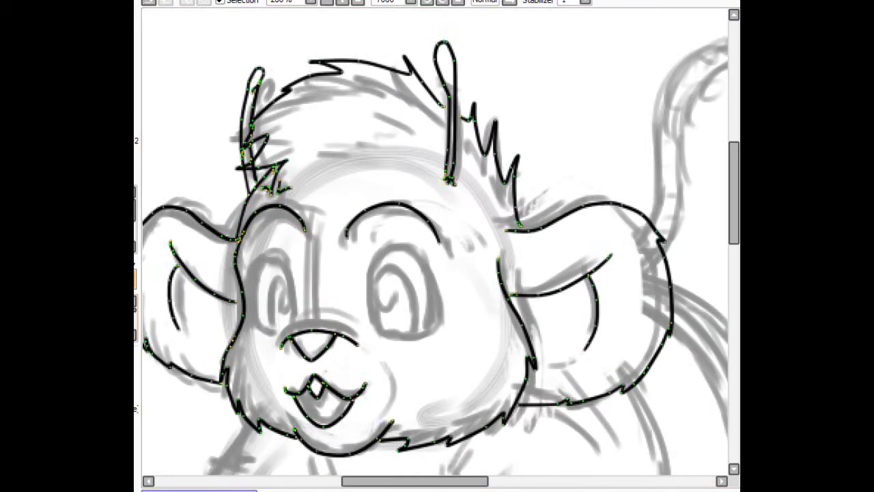
Step: Redraw the jagged hairline above the far ear, add the forehead tuft, and re-ink the far brow arch
mouse_move(295, 185)
mouse_down()
mouse_move(254, 170)
mouse_move(286, 178)
mouse_move(170, 237)
mouse_up()
drag(266, 135, 287, 196)
drag(298, 204, 345, 182)
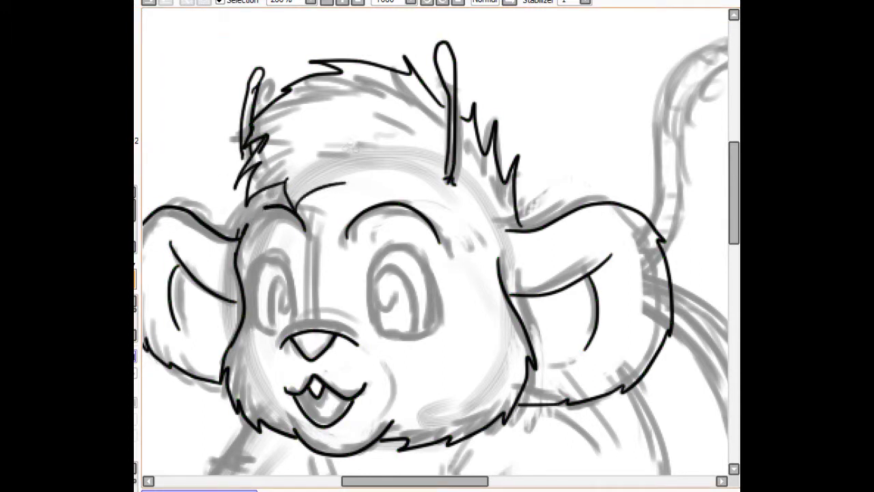
drag(235, 235, 308, 239)
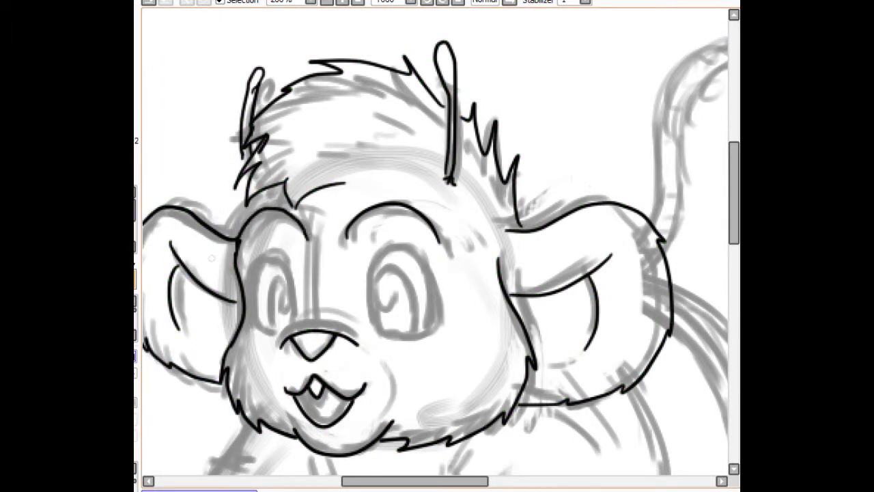
key(ctrl)
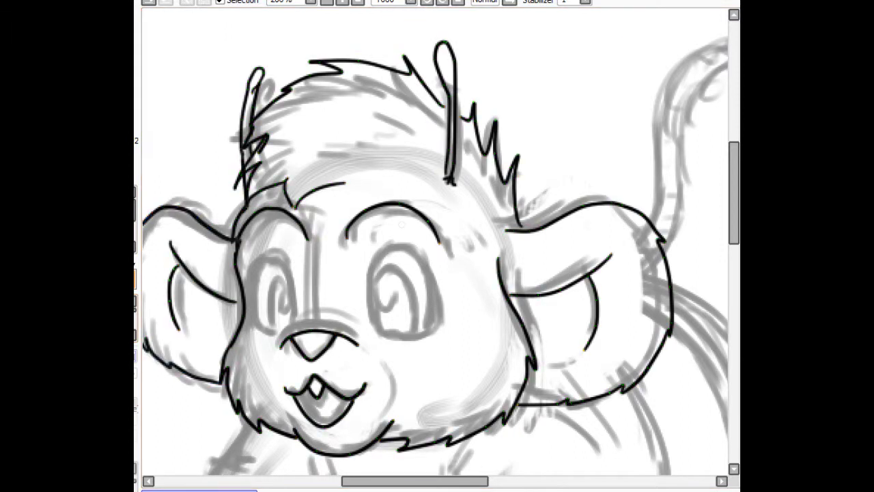
Step: Ink the tall oval outlines of both eyes with a curved iris line inside each
scroll(437, 245, down, 5)
mouse_move(252, 116)
mouse_down()
mouse_move(252, 167)
mouse_move(286, 171)
mouse_up()
key(h)
key(ctrl)
key(h)
drag(368, 130, 372, 179)
drag(373, 112, 428, 181)
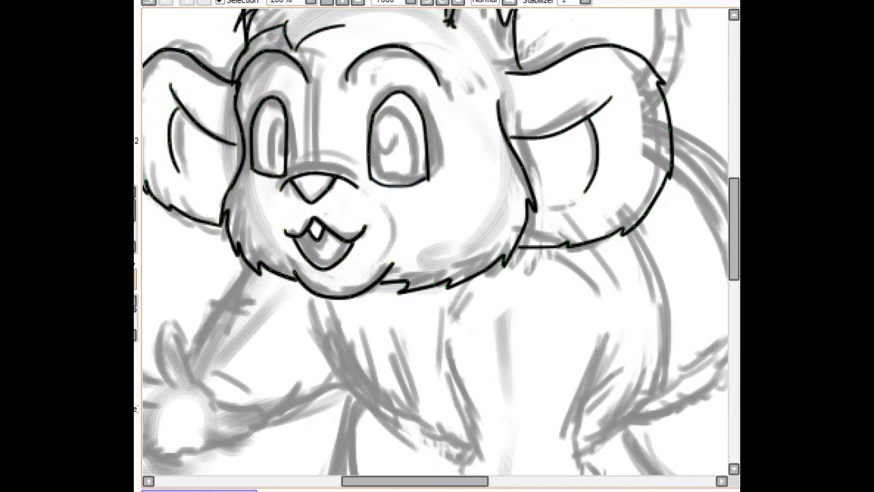
key(ctrl)
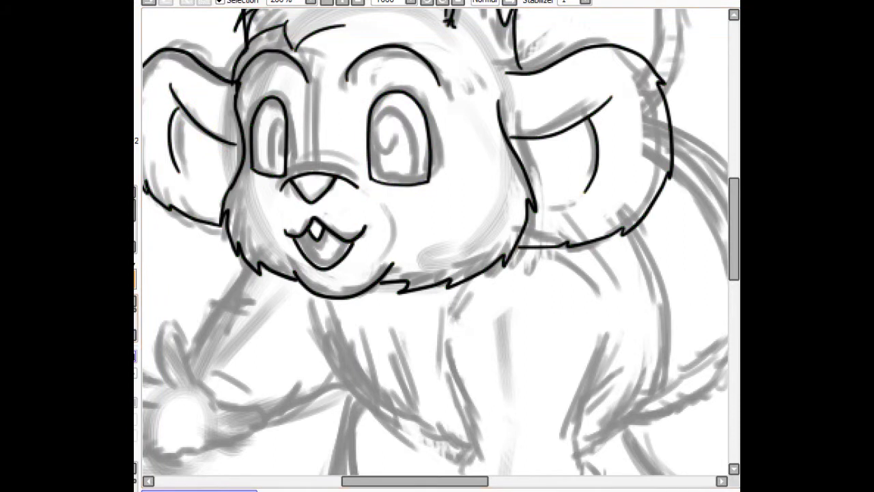
scroll(437, 246, down, 4)
scroll(437, 246, up, 4)
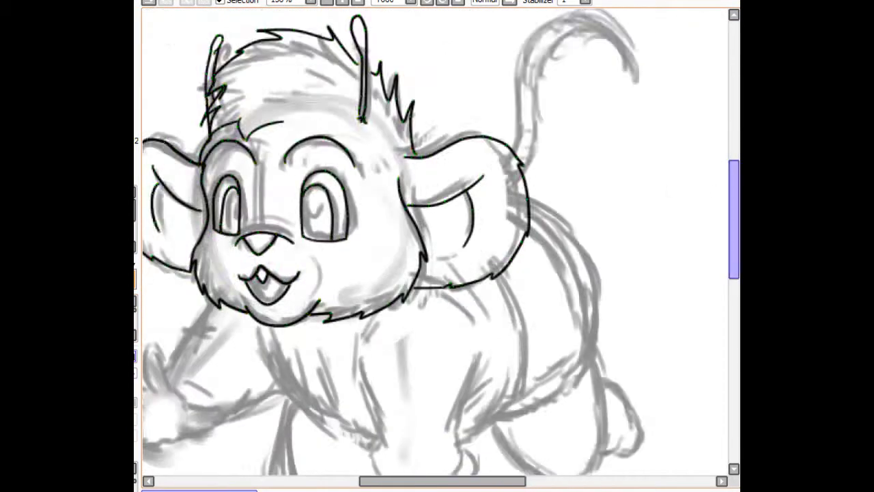
Step: Ink the reaching arm's sleeve outline, elbow and fabric folds
scroll(437, 246, down, 4)
mouse_move(299, 116)
mouse_down()
mouse_move(254, 182)
mouse_move(325, 190)
mouse_up()
mouse_move(261, 204)
mouse_down()
mouse_move(236, 183)
mouse_move(239, 231)
mouse_up()
key(ctrl)
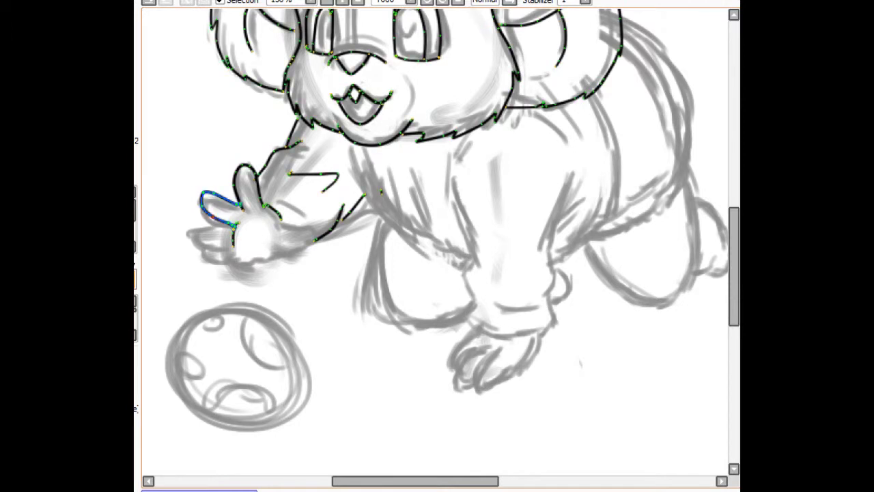
drag(321, 220, 286, 249)
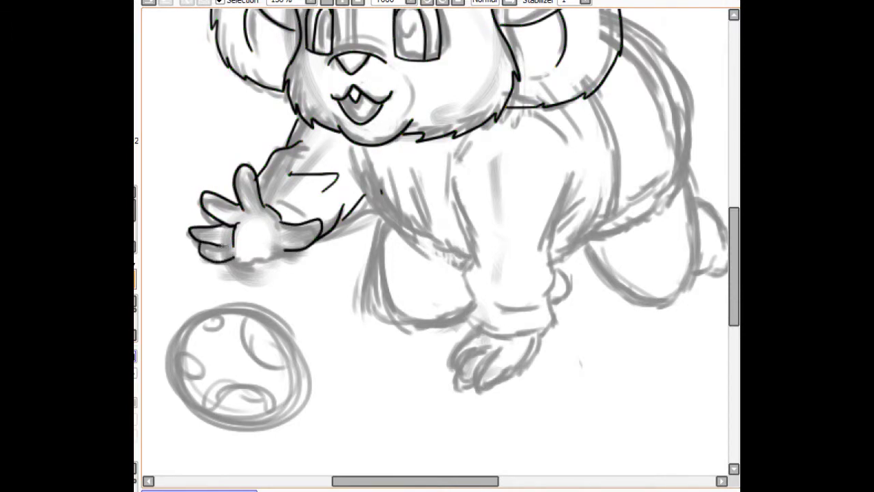
mouse_move(191, 245)
mouse_down()
mouse_move(226, 267)
mouse_move(212, 227)
mouse_up()
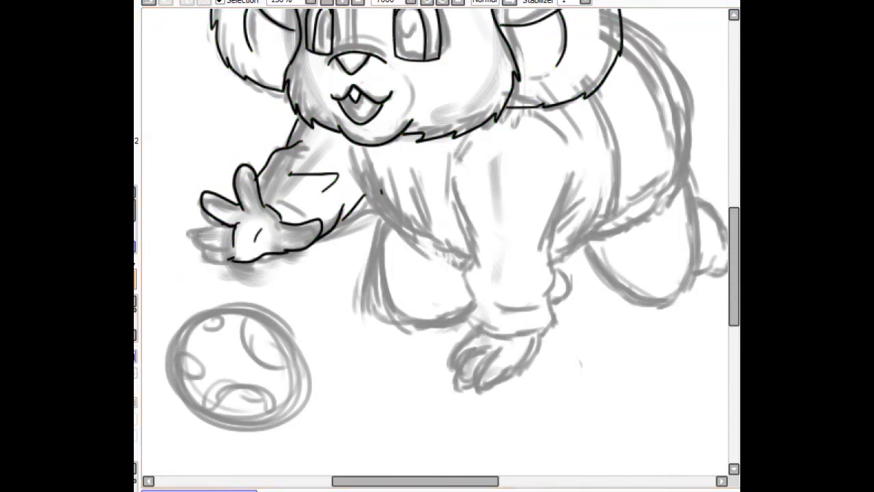
drag(235, 261, 179, 266)
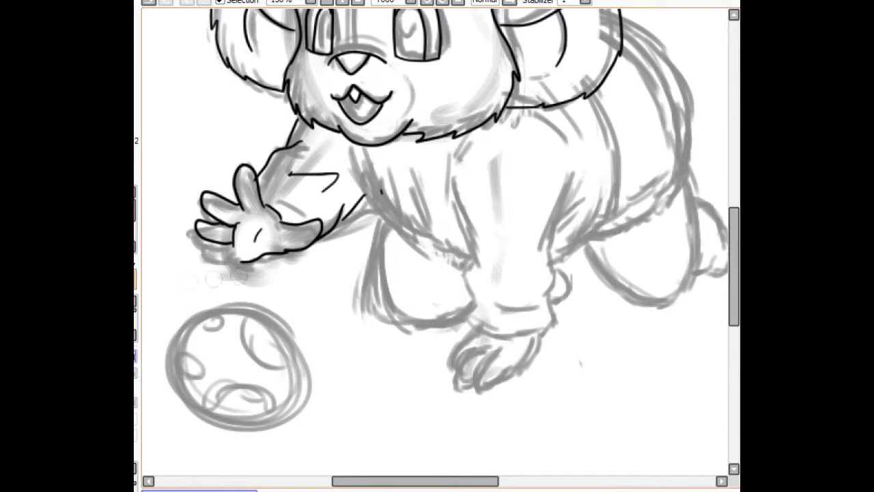
drag(239, 263, 325, 222)
mouse_move(273, 212)
mouse_down()
mouse_move(242, 171)
mouse_move(253, 229)
mouse_up()
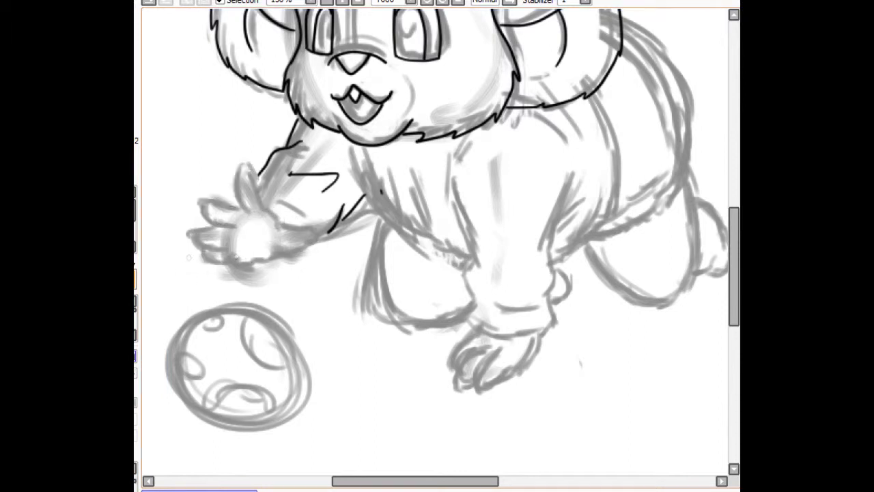
Step: Ink the reaching hand with a rounded palm, thumb and spread fingers
mouse_move(311, 235)
mouse_down()
mouse_move(247, 169)
mouse_move(257, 215)
mouse_move(236, 196)
mouse_up()
drag(230, 219, 231, 246)
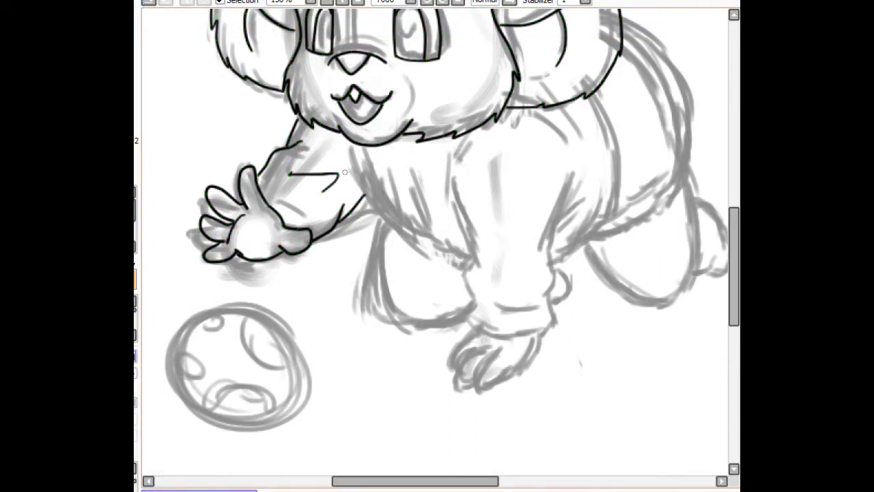
Step: Ink the supporting front arm's sleeve with its folds and gathered cuff
scroll(344, 172, down, 1)
drag(420, 211, 442, 256)
drag(503, 168, 485, 228)
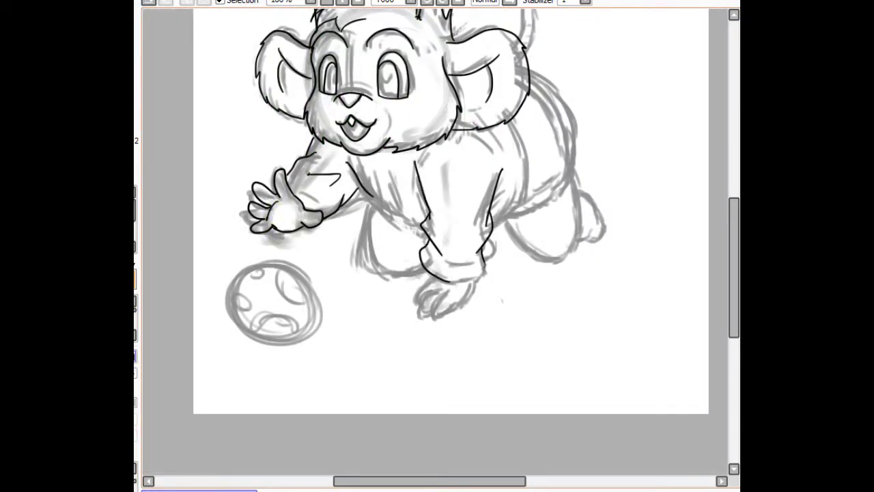
scroll(402, 146, up, 1)
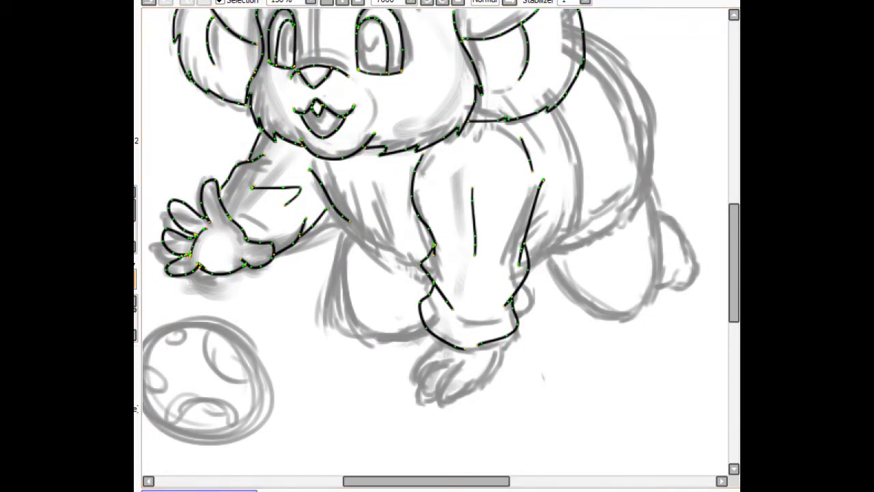
Step: Ink the shirt's chest hem, side edge and shoulder folds, plus the far knee beneath it
mouse_move(342, 215)
mouse_down()
mouse_move(387, 235)
mouse_move(420, 265)
mouse_up()
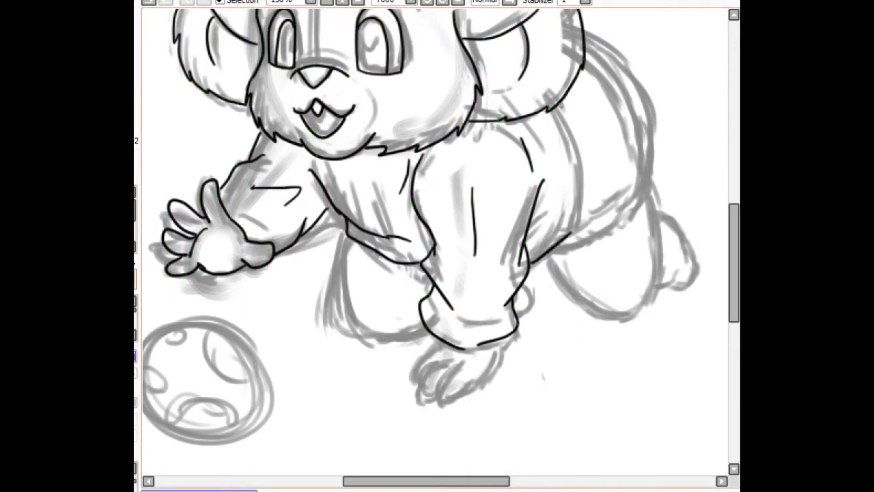
drag(558, 103, 568, 236)
drag(567, 183, 540, 198)
scroll(437, 242, right, 3)
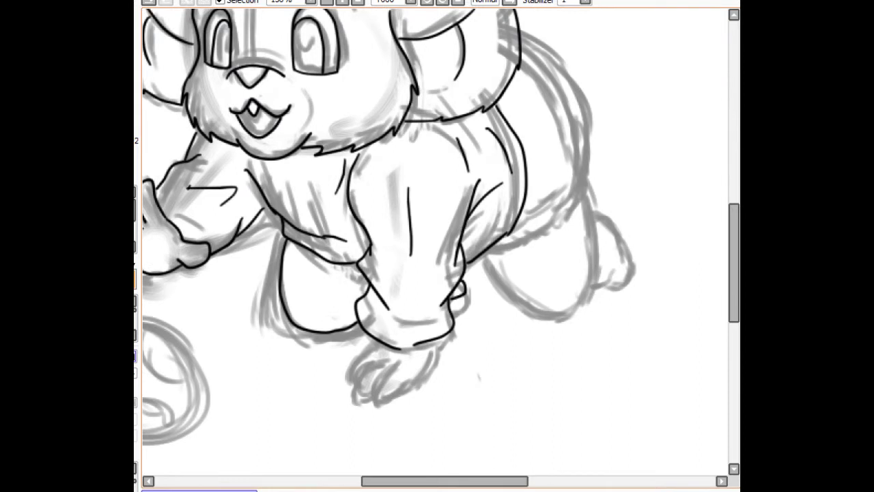
Step: Ink the rounded hindquarters, the near bent leg and the foot behind it
scroll(437, 242, up, 3)
drag(594, 254, 510, 308)
key(ctrl+z)
mouse_move(594, 254)
mouse_down()
mouse_move(495, 321)
mouse_move(584, 281)
mouse_up()
key(ctrl+z)
mouse_move(486, 333)
mouse_down()
mouse_move(567, 392)
mouse_move(589, 355)
mouse_move(585, 277)
mouse_up()
mouse_move(356, 380)
mouse_down()
mouse_move(380, 418)
mouse_move(415, 423)
mouse_up()
key(ctrl)
Step: Ink the planted hand below the front cuff, replacing the first version of its fingers
scroll(418, 466, up, 1)
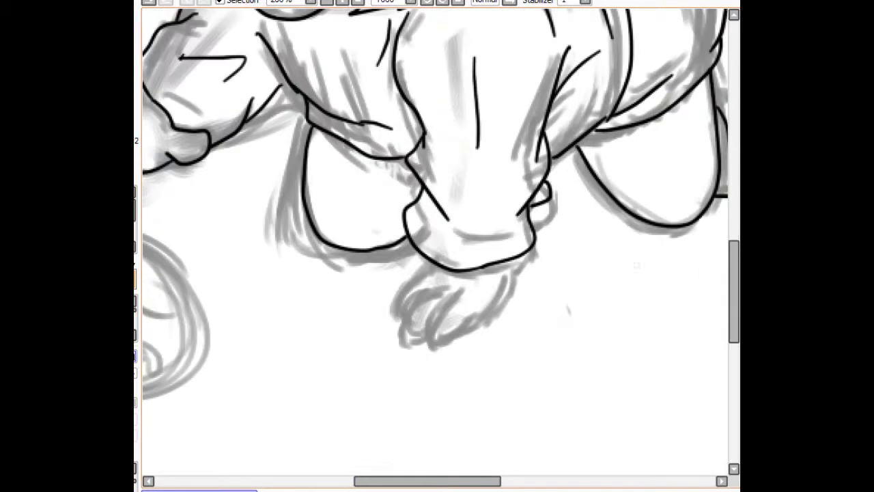
key(ctrl+z)
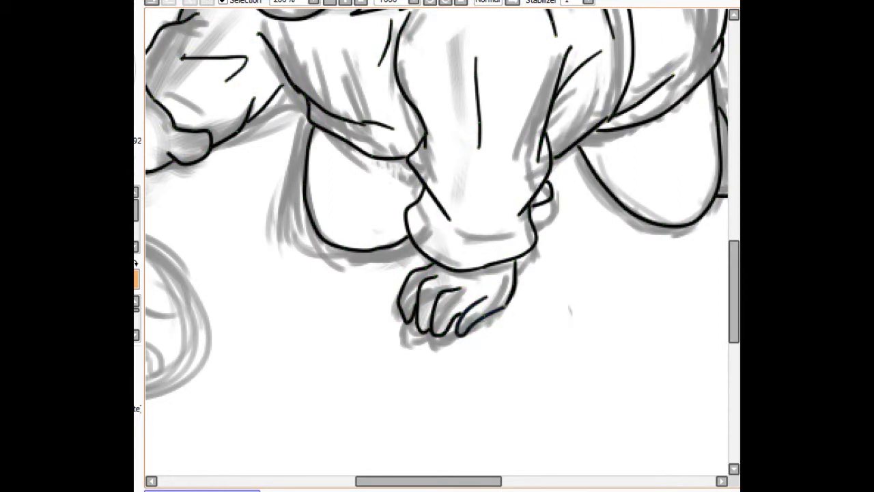
key(ctrl+z)
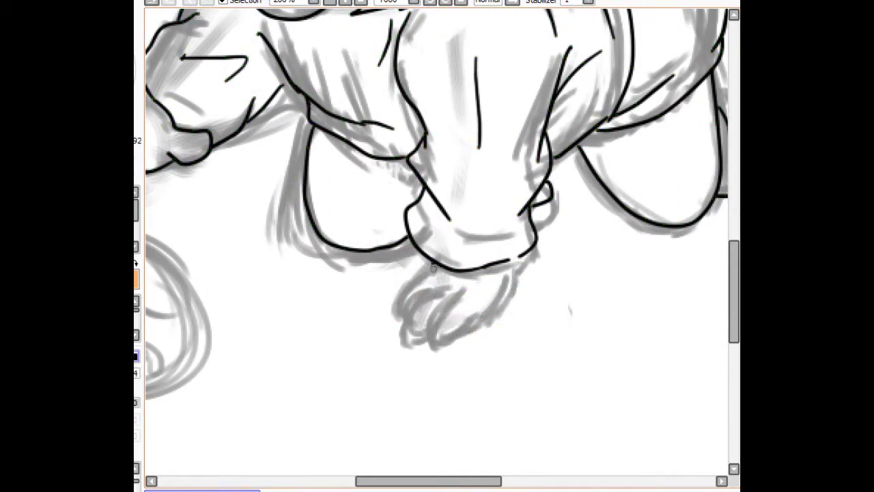
key(e)
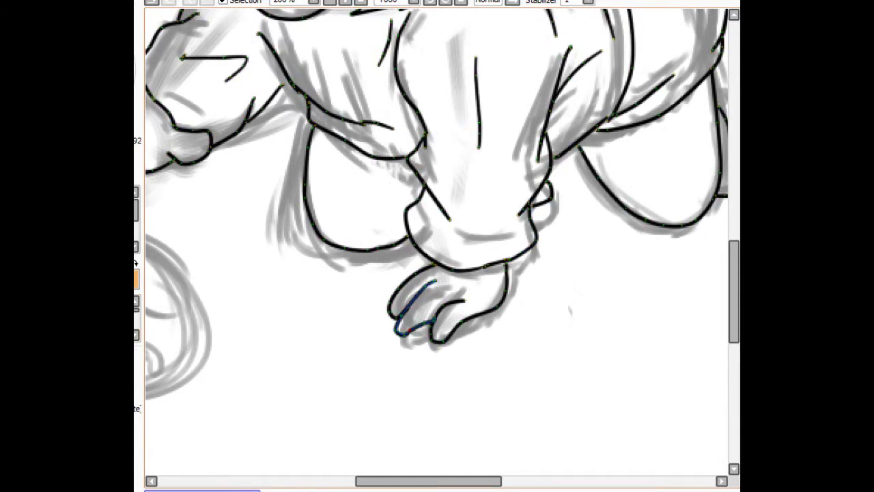
Step: Ink the curved tail's outer and inner edges down to a pointed tip and smooth the inner curve
scroll(416, 314, down, 2)
scroll(478, 137, up, 2)
drag(444, 160, 577, 290)
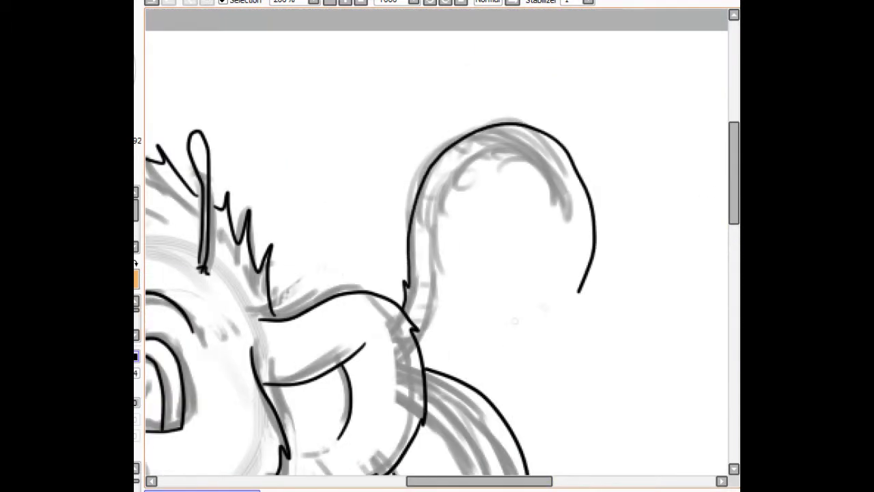
mouse_move(429, 236)
mouse_down()
mouse_move(526, 161)
mouse_move(544, 300)
mouse_move(534, 344)
mouse_move(578, 293)
mouse_up()
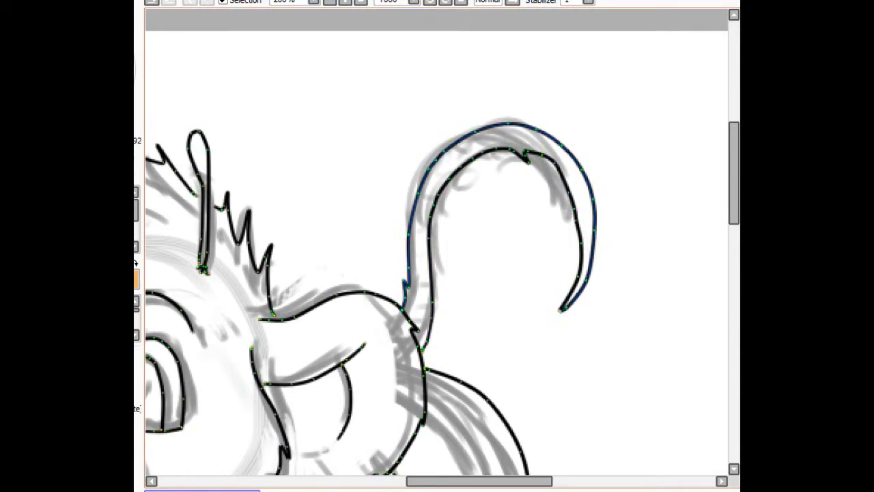
key(n)
key(ctrl)
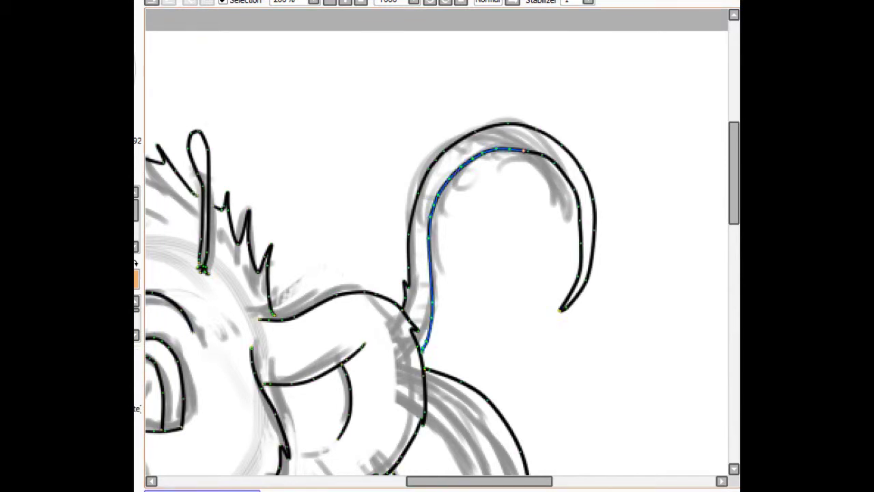
key(ctrl)
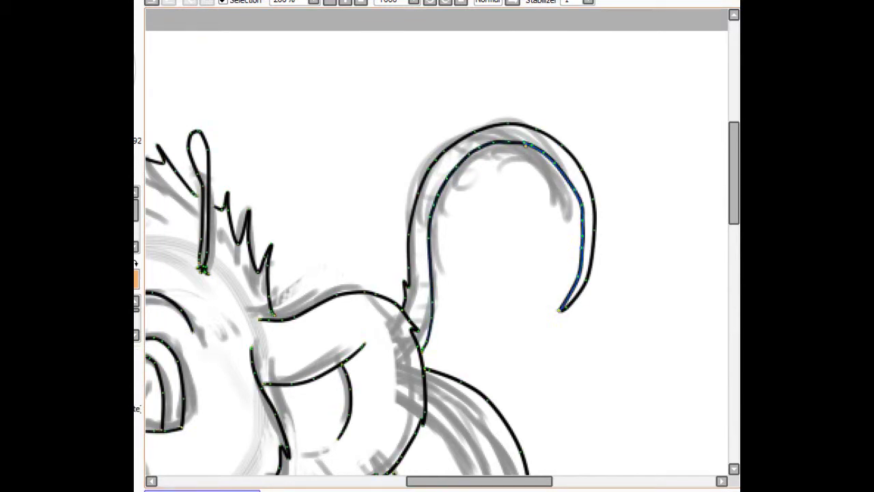
Step: Fade the underlying sketch to a lighter grey
scroll(478, 130, down, 3)
key(ctrl)
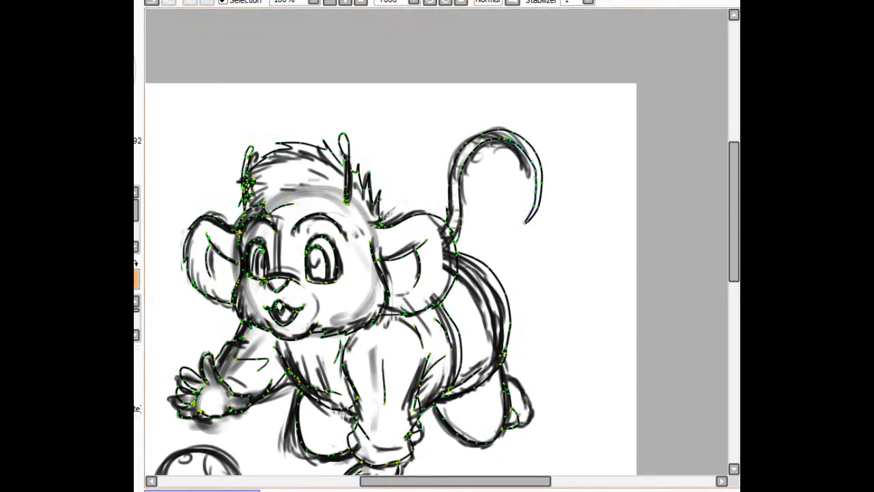
scroll(437, 246, down, 3)
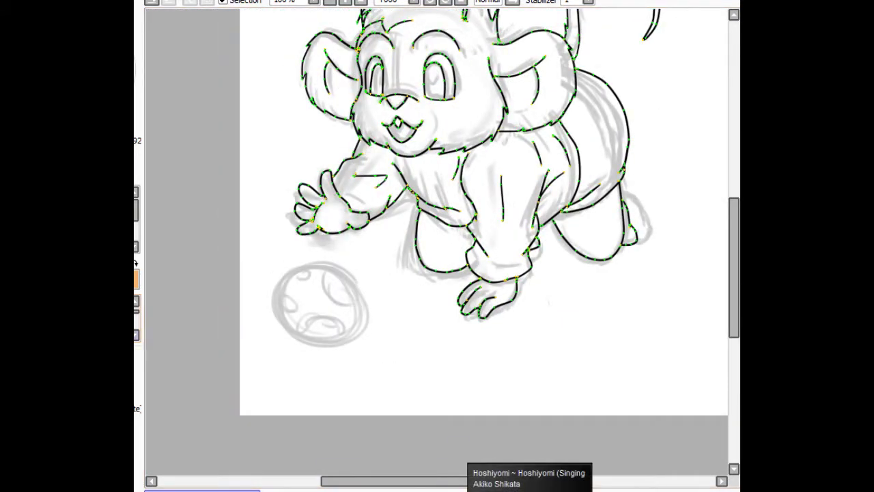
Step: Ink the ball as a clean circle, tidy its closing point, and hide the sketch
mouse_move(370, 300)
mouse_down()
mouse_move(353, 348)
mouse_move(296, 355)
mouse_up()
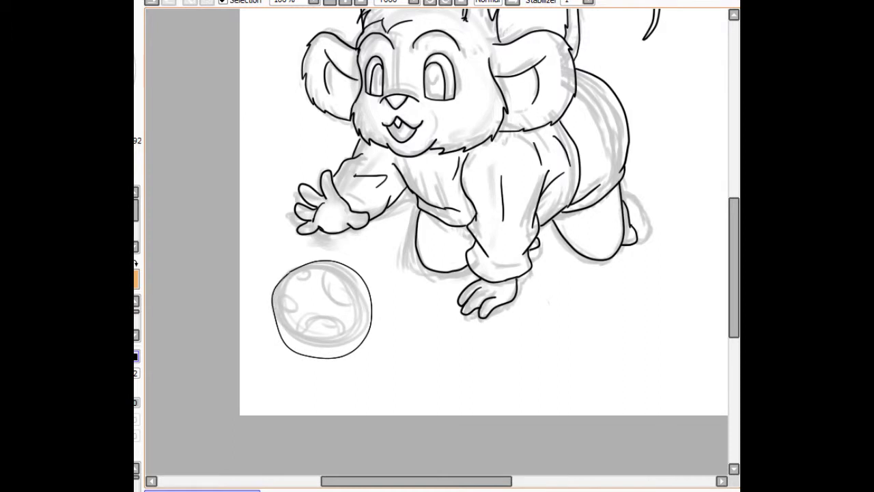
key(ctrl)
scroll(437, 246, up, 2)
scroll(437, 245, left, 2)
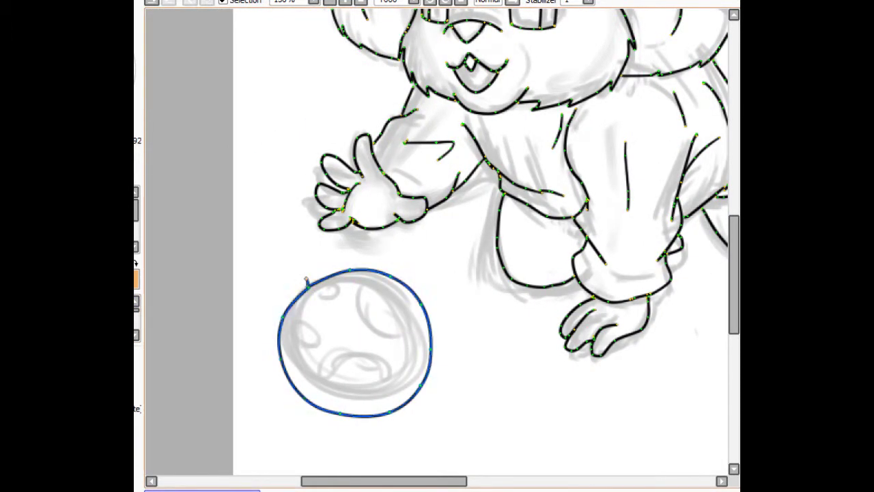
drag(306, 279, 309, 275)
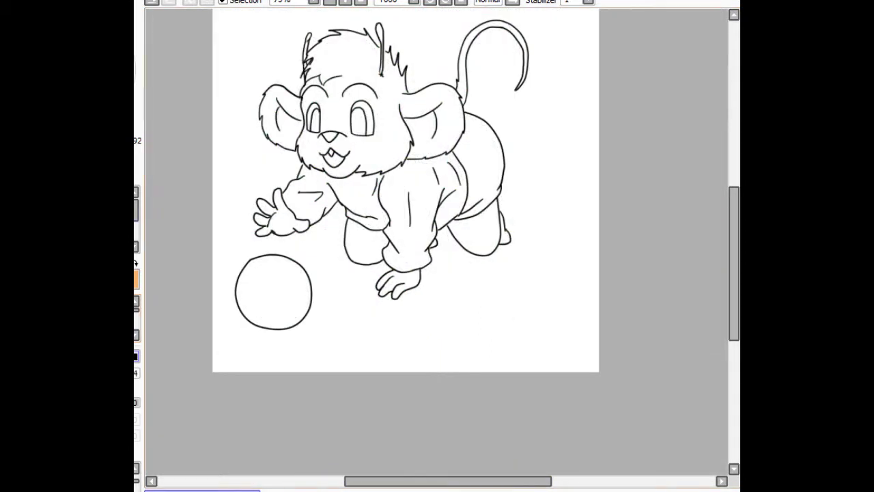
Step: Save the drawing
key(ctrl+s)
key(Return)
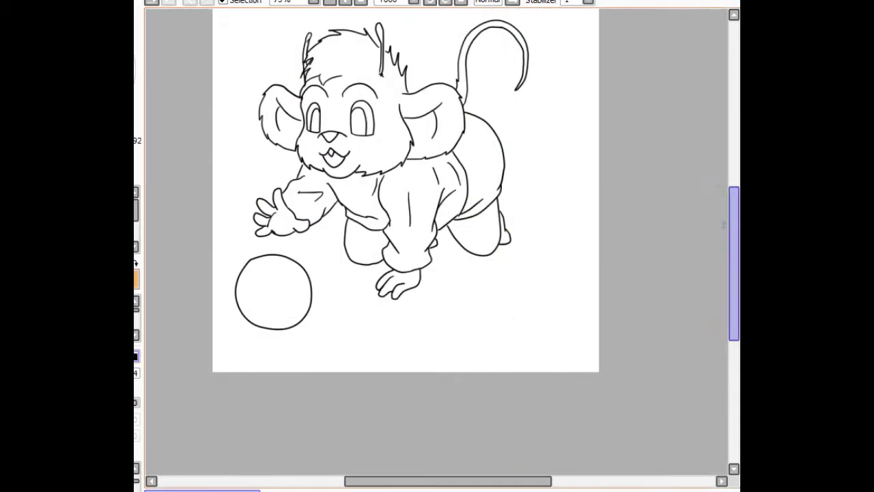
Step: Outline the irises of both eyes in dark yellow and fill them with bright yellow
scroll(406, 225, up, 2)
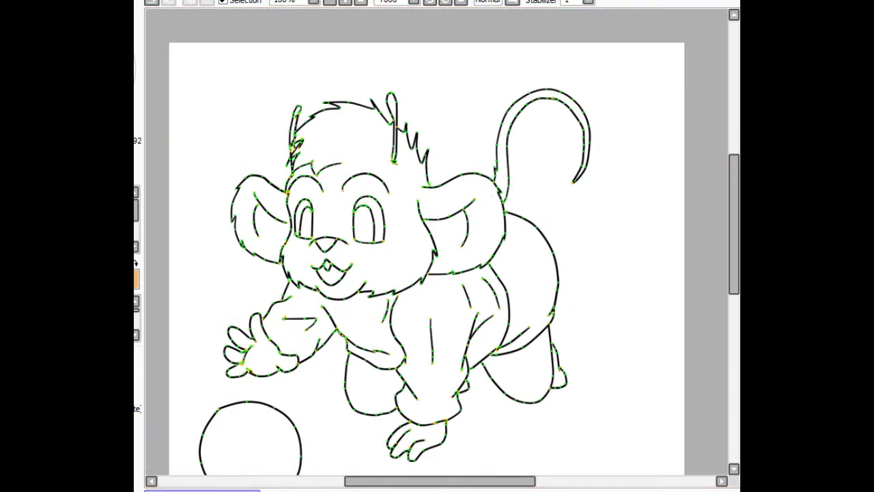
scroll(328, 225, up, 1)
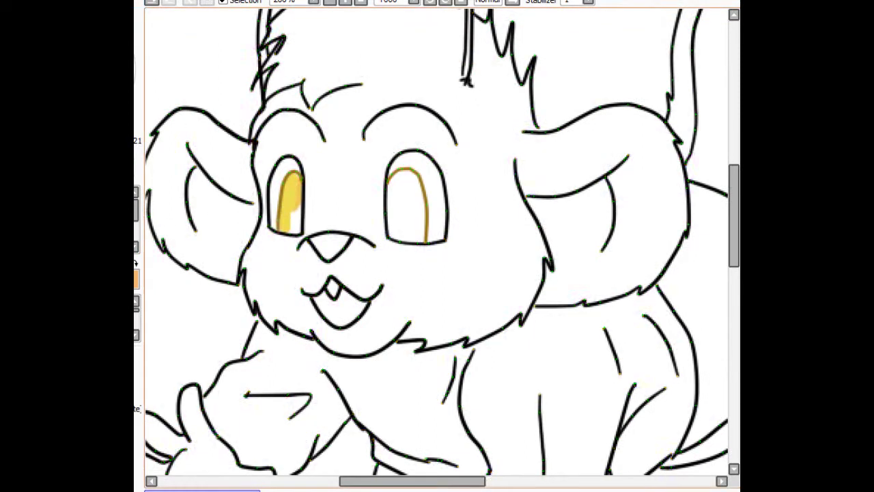
mouse_move(391, 191)
mouse_down()
mouse_move(413, 204)
mouse_move(394, 228)
mouse_up()
Step: Fill the backdrop behind the line art with salmon pink and paint the whites of both eyes
scroll(432, 245, down, 1)
mouse_move(273, 410)
mouse_down()
mouse_move(614, 273)
mouse_move(287, 123)
mouse_up()
scroll(383, 225, up, 1)
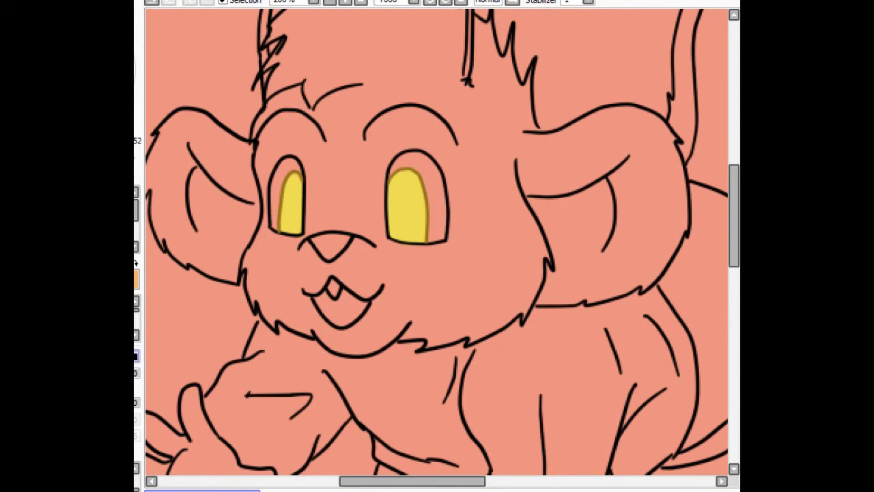
drag(406, 159, 427, 174)
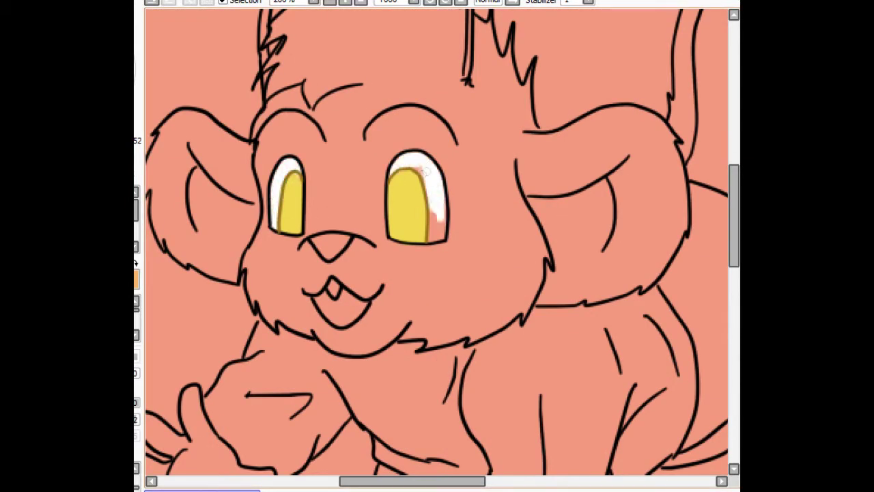
Step: Vary the line weight along the inked outlines of the shirt, diaper, legs and ball
scroll(438, 225, down, 2)
drag(587, 20, 580, 143)
drag(641, 208, 675, 235)
scroll(683, 236, down, 3)
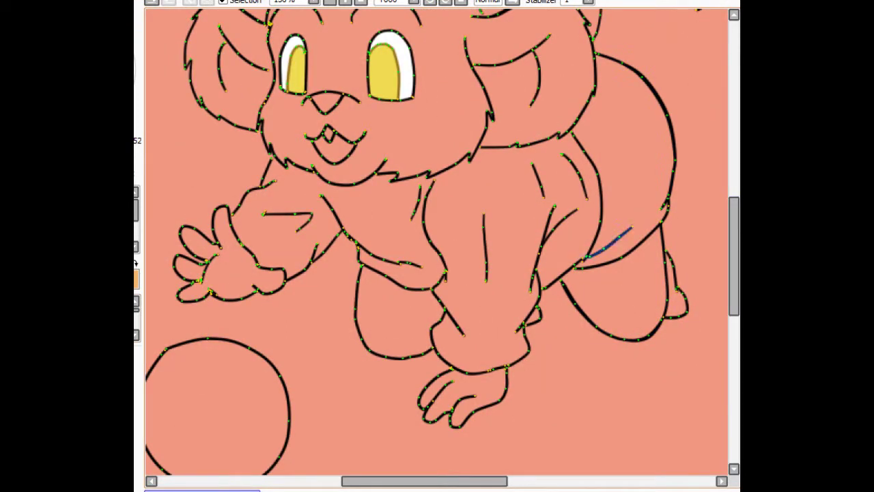
key(n)
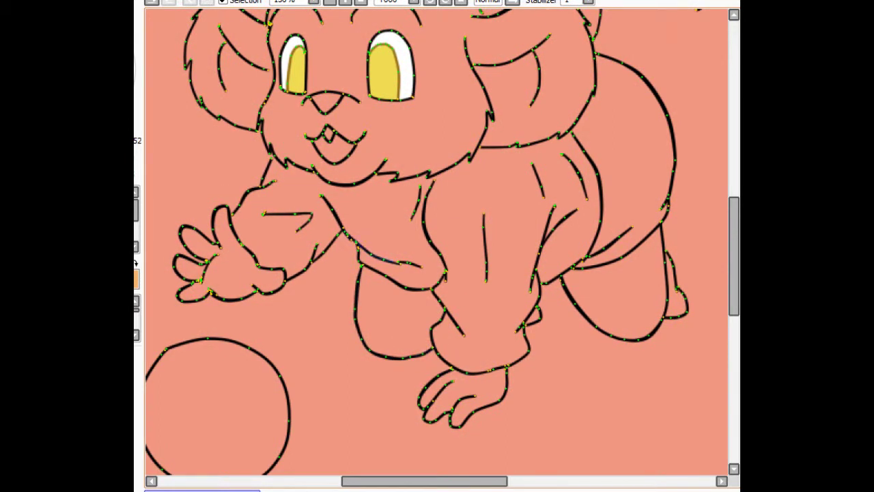
scroll(437, 242, right, 3)
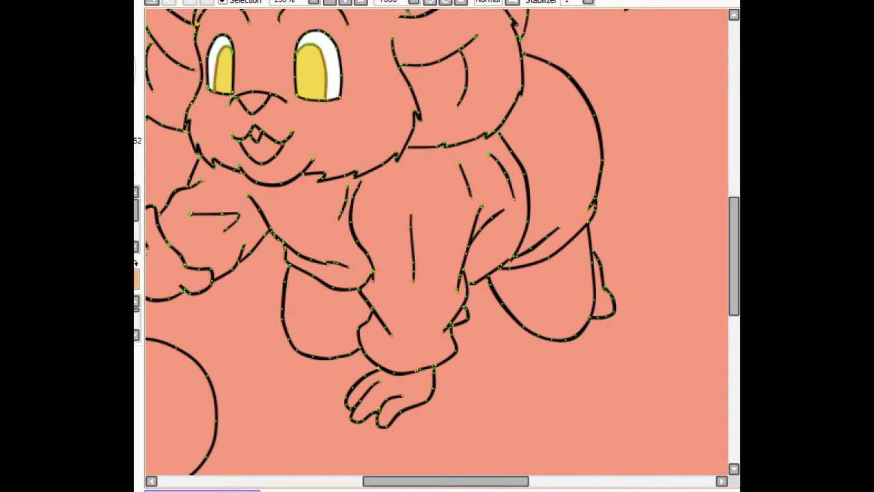
scroll(437, 243, down, 2)
scroll(437, 242, left, 5)
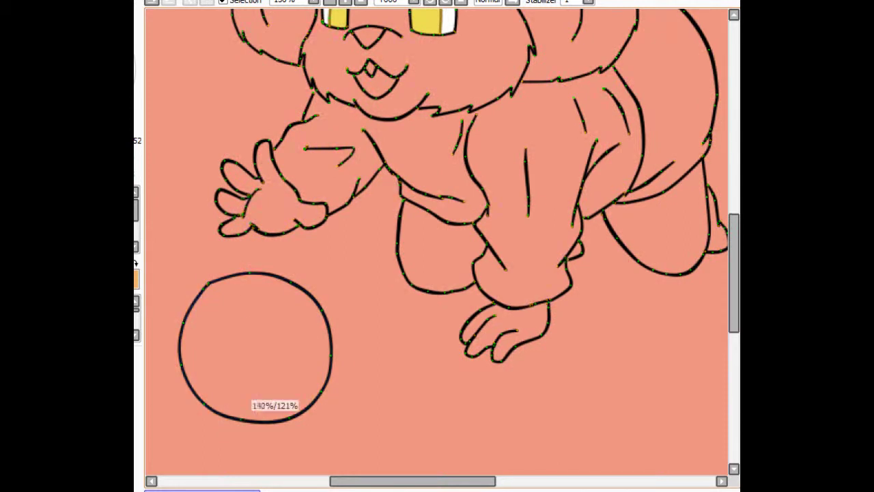
Step: Erase the scratchy front hair and left antenna lines, and redraw the front hair as clean pointed tufts
scroll(437, 242, up, 3)
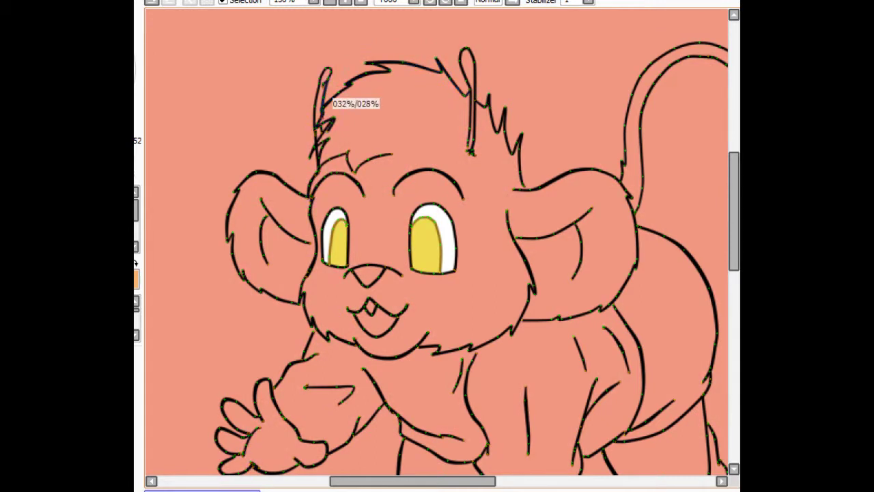
scroll(324, 102, right, 2)
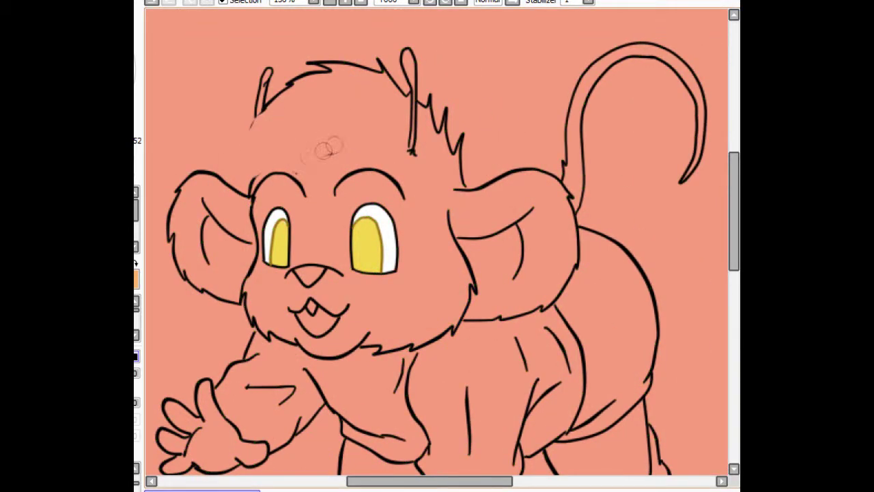
drag(266, 102, 316, 82)
key(e)
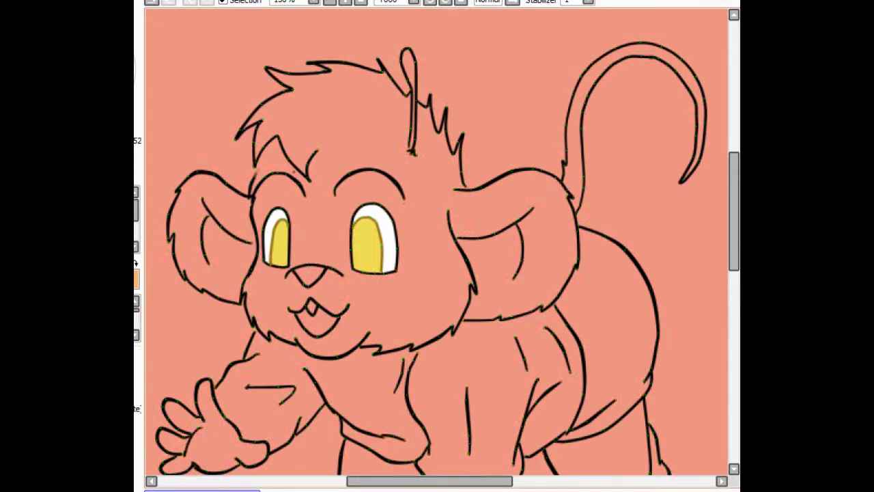
Step: Erase and redraw the fringe as longer pointed locks over the brow, and ink the left antenna behind the front tuft
drag(252, 163, 290, 159)
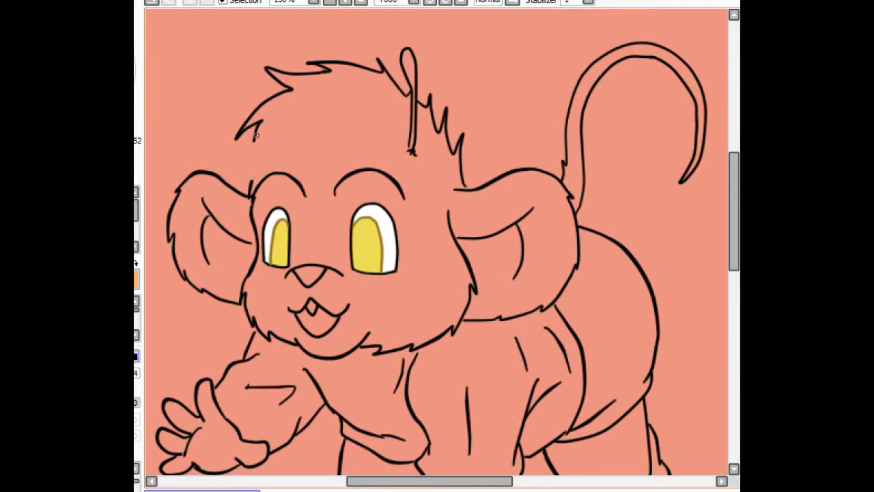
key(e)
key(e)
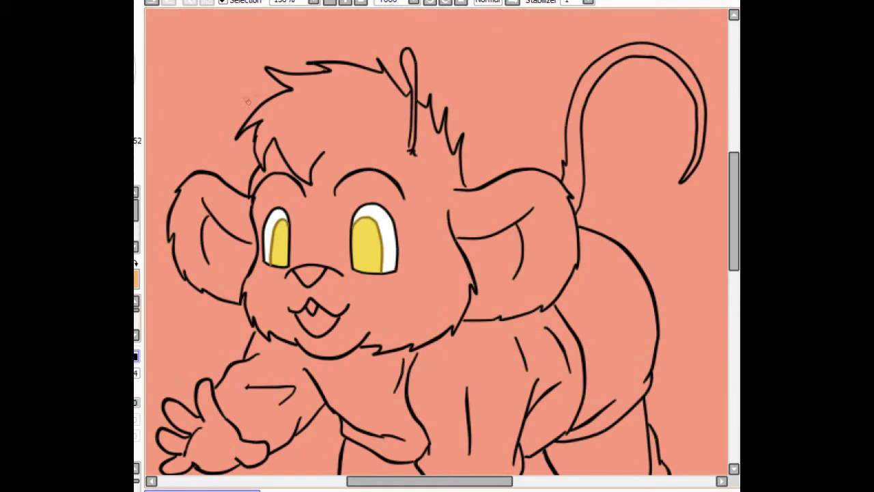
key(e)
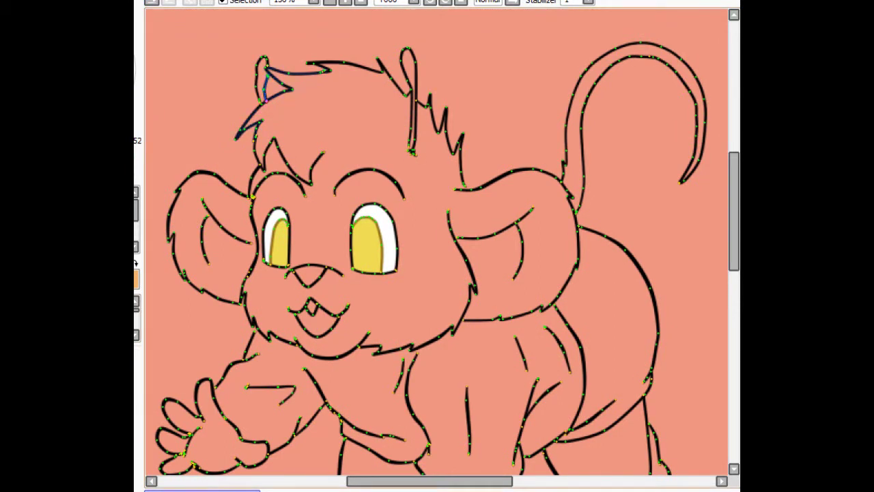
key(e)
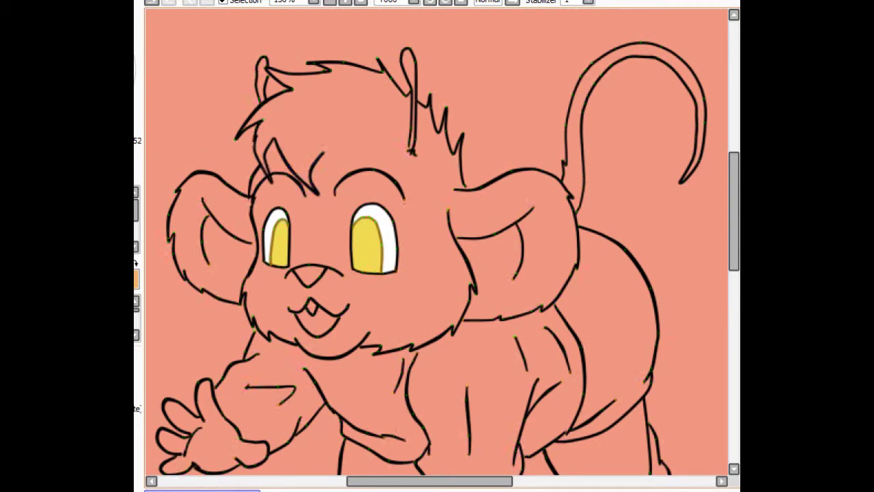
key(e)
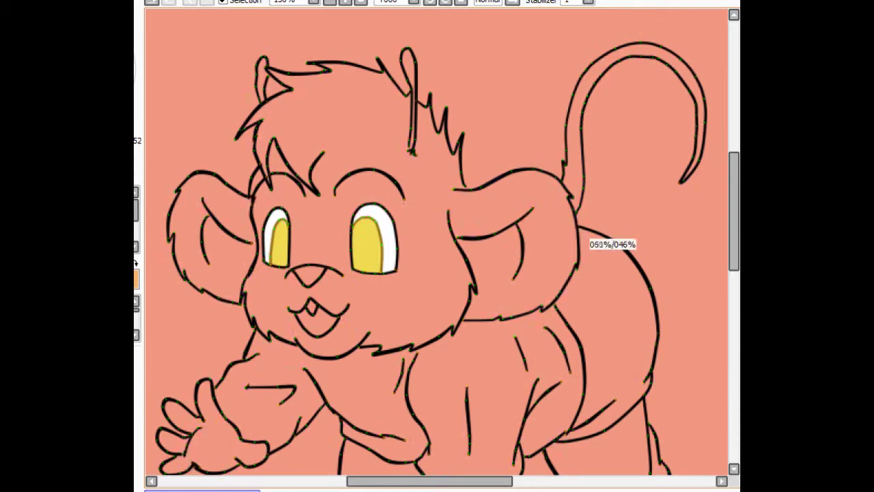
Step: Vary the line weight along the outlines of the ears, face and curled tail
scroll(587, 243, down, 1)
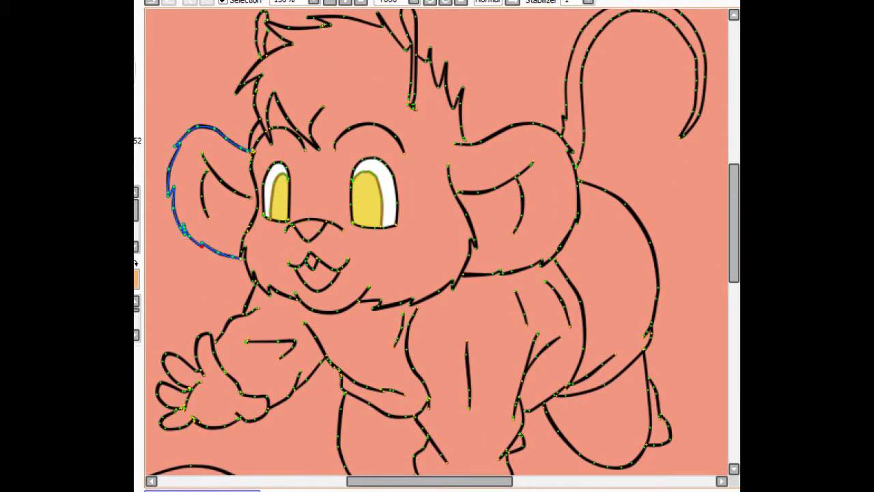
scroll(492, 218, up, 2)
scroll(491, 218, right, 2)
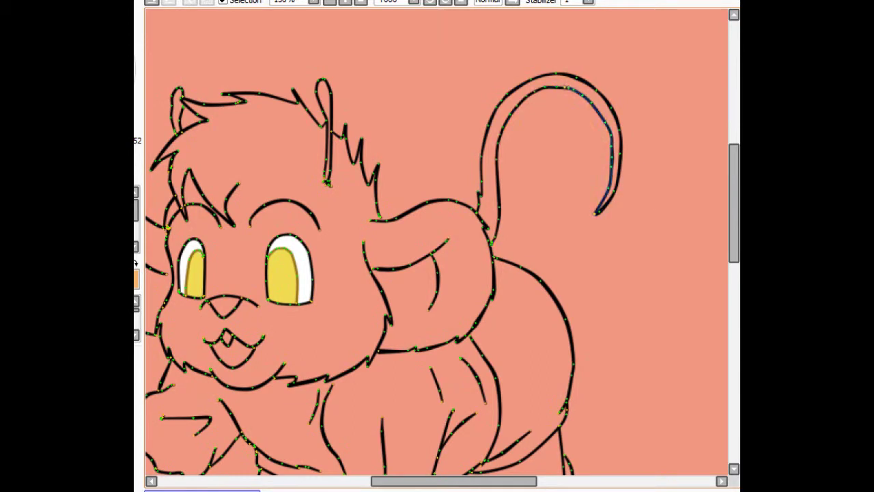
scroll(437, 246, left, 2)
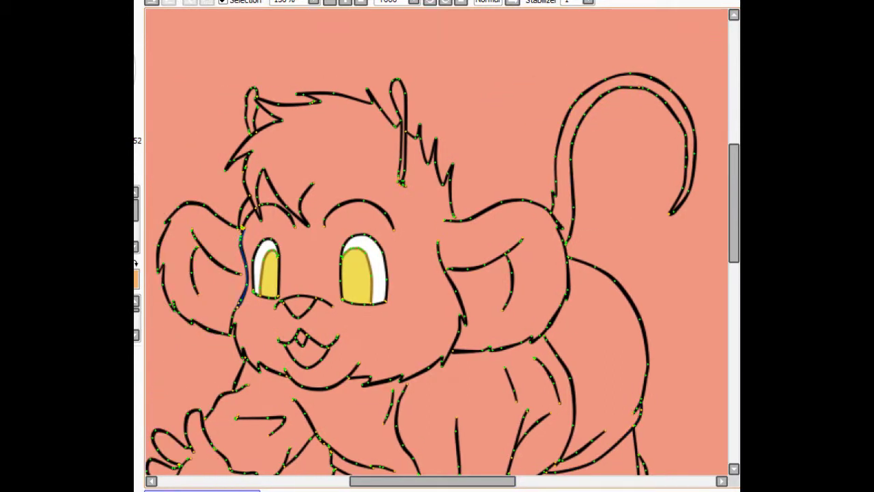
Step: Fill the mouse's head, hands, legs and tail with dark grey fur colour and colour both antennae red
key(n)
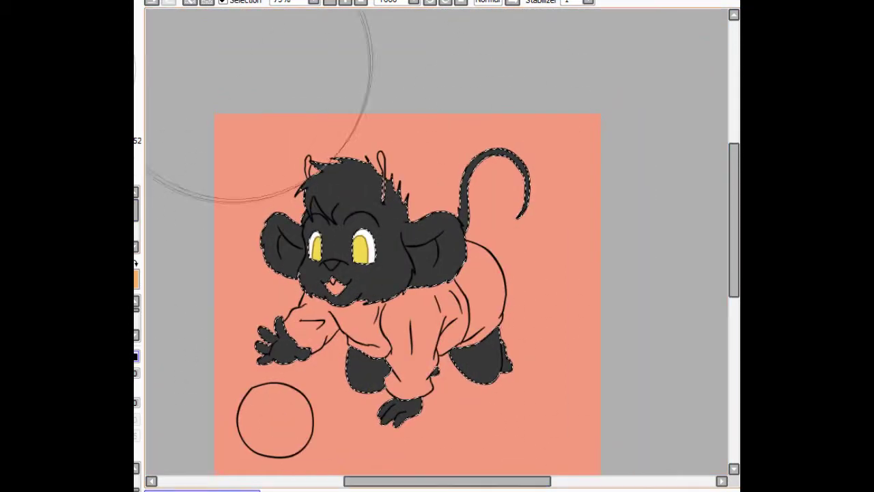
key(ctrl+d)
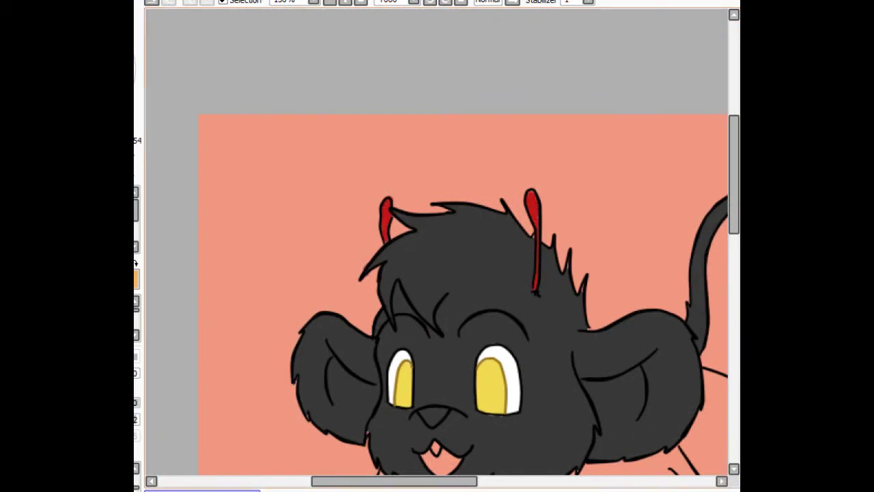
drag(394, 480, 431, 481)
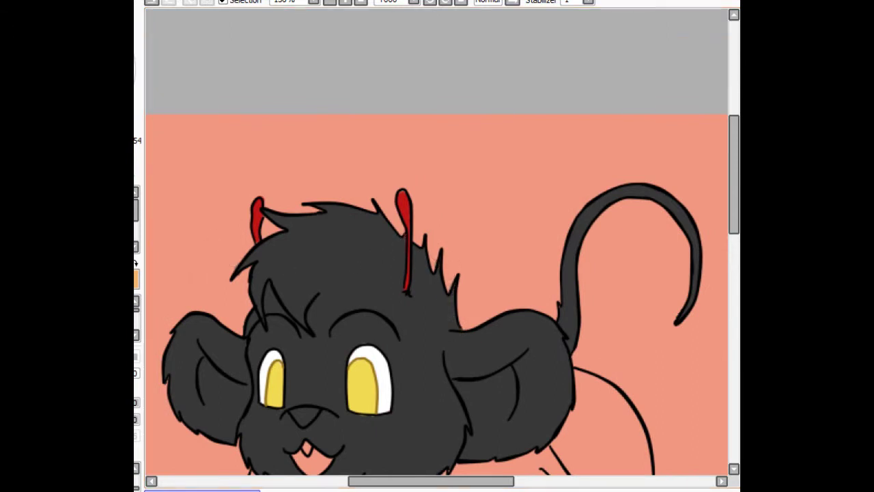
Step: Paint the hair light grey from the front tufts across to the spikes behind the right antenna
scroll(437, 247, down, 3)
mouse_move(279, 154)
mouse_down()
mouse_move(265, 185)
mouse_move(281, 167)
mouse_move(320, 202)
mouse_move(303, 195)
mouse_move(293, 149)
mouse_move(389, 147)
mouse_up()
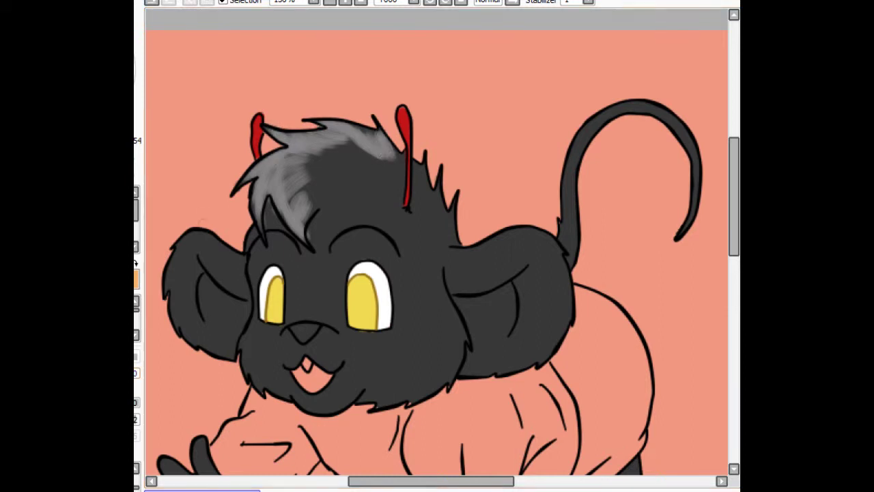
mouse_move(289, 181)
mouse_down()
mouse_move(382, 157)
mouse_move(321, 198)
mouse_move(382, 178)
mouse_move(307, 171)
mouse_up()
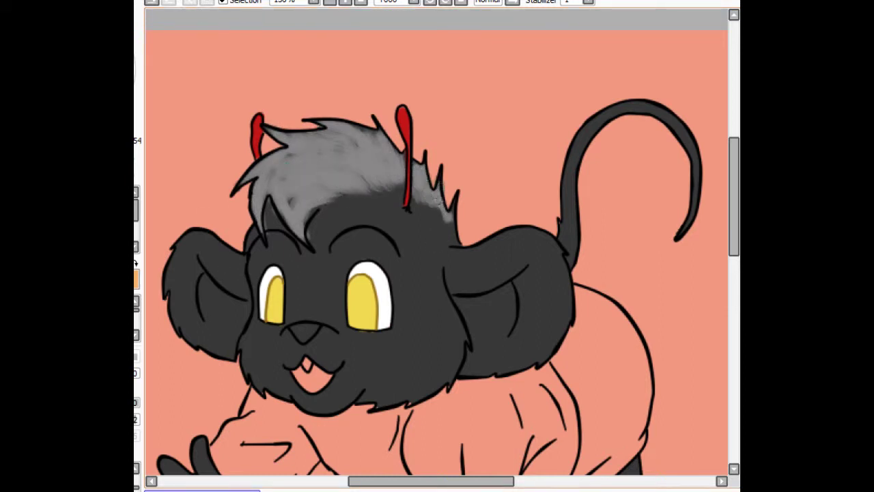
drag(441, 204, 377, 171)
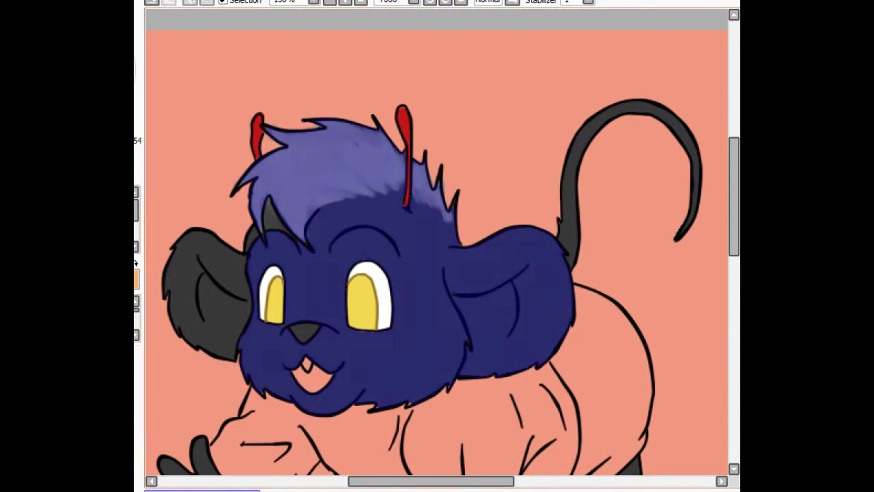
Step: Blend the light grey hair softly into the dark head fur within a selection of the head, and clear the selection
key(Escape)
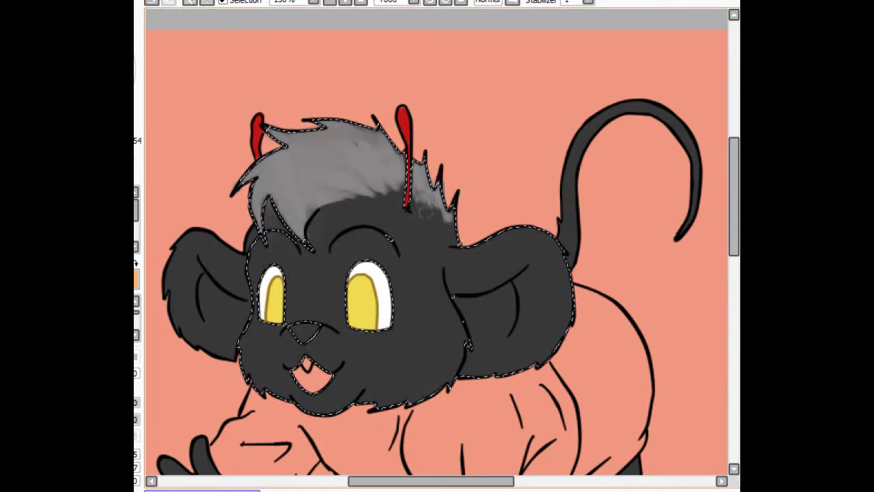
drag(370, 198, 429, 232)
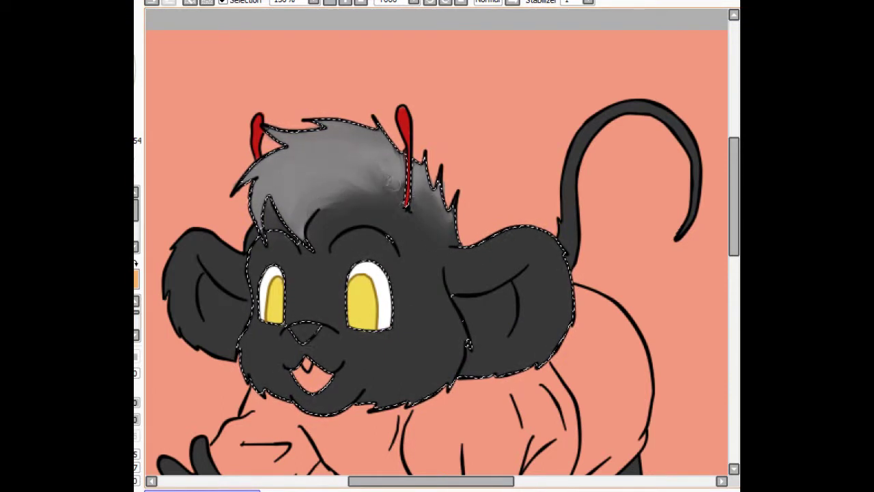
key(ctrl+d)
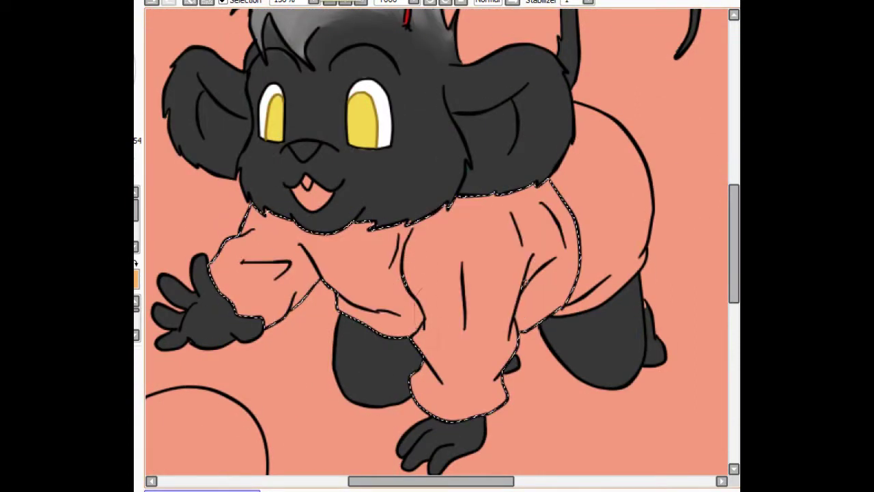
Step: Fill the shirt with medium blue and the diaper with pale blue
key(ctrl+d)
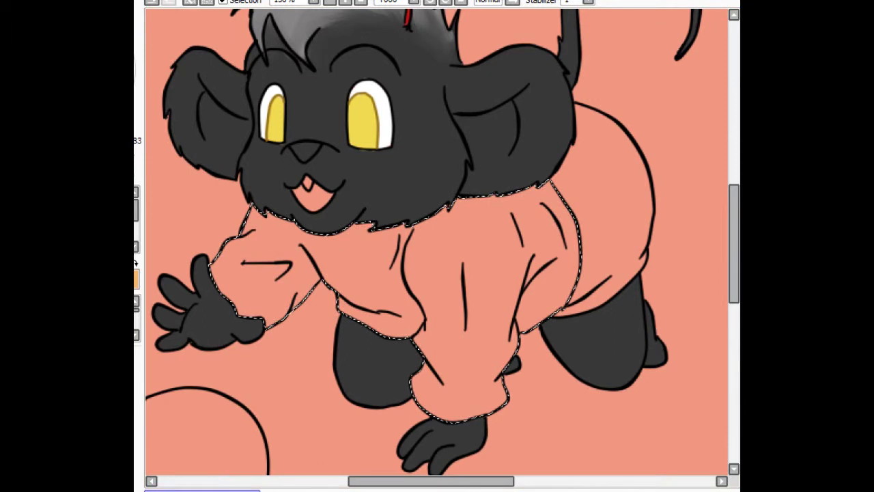
click(409, 195)
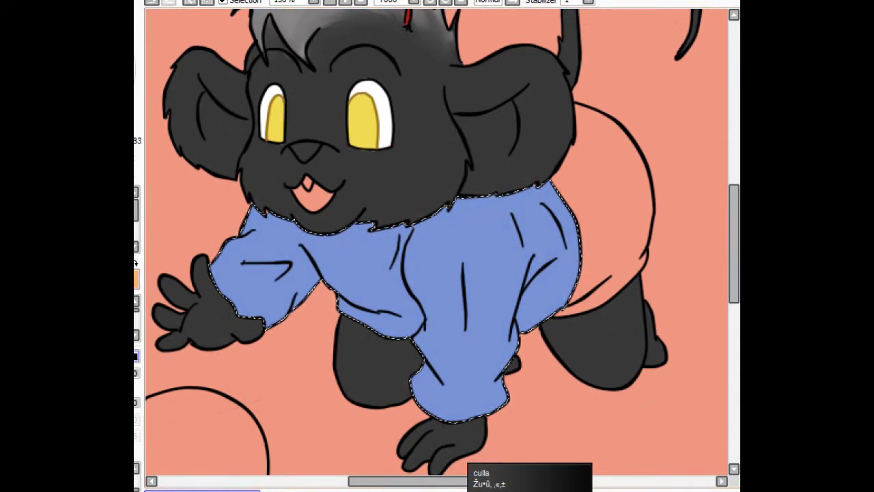
click(614, 205)
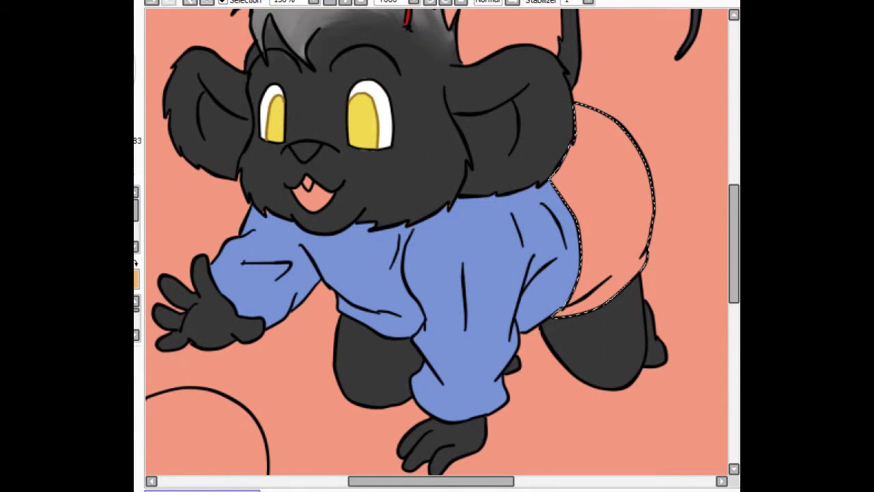
key(ctrl+minus)
key(ctrl+minus)
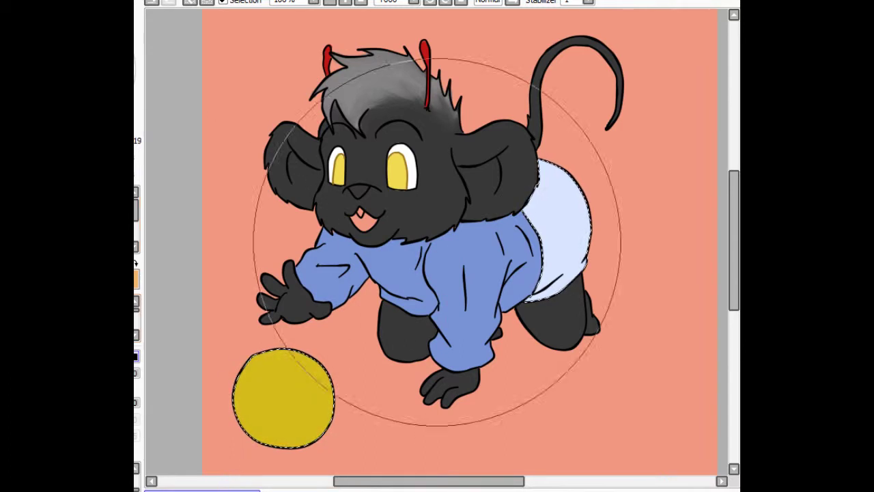
Step: Fill the ball with dark yellow and paint orange markings across it
drag(240, 379, 238, 427)
drag(271, 351, 268, 444)
mouse_move(300, 349)
mouse_down()
mouse_move(309, 445)
mouse_move(330, 439)
mouse_up()
drag(329, 389, 332, 426)
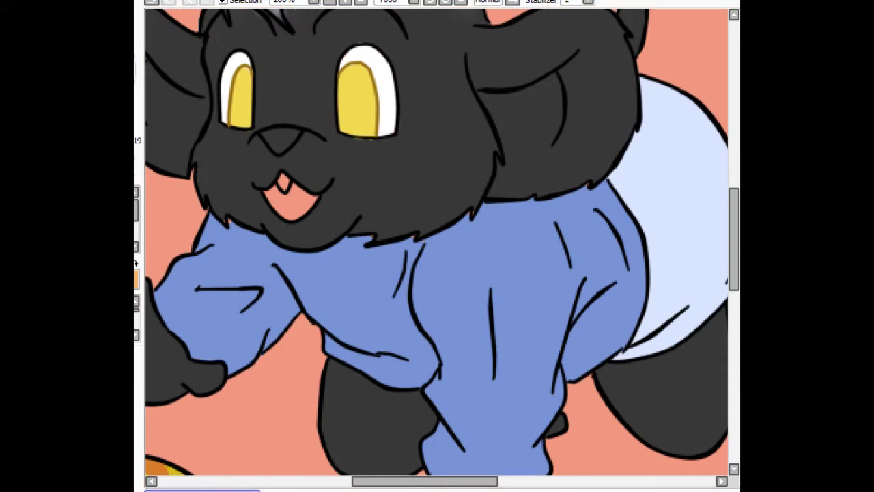
Step: Shade the irises golden yellow and paint black pupils and white highlights in both eyes
scroll(437, 239, up, 4)
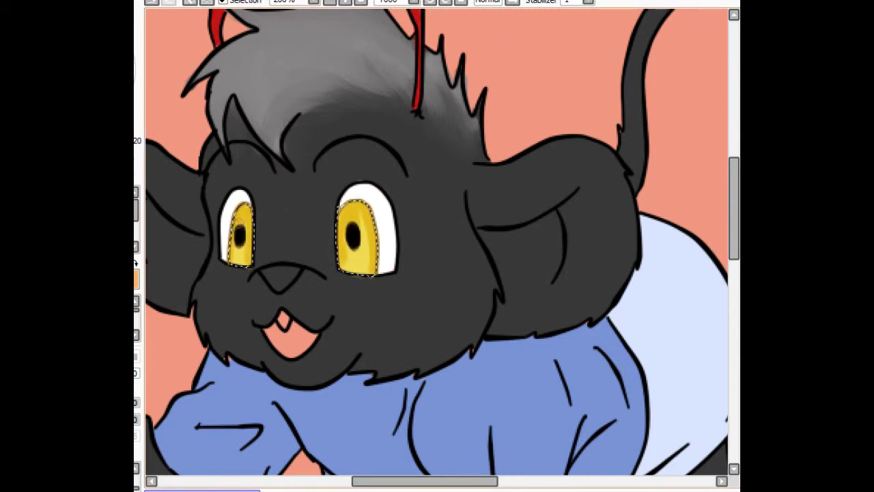
key(ctrl+z)
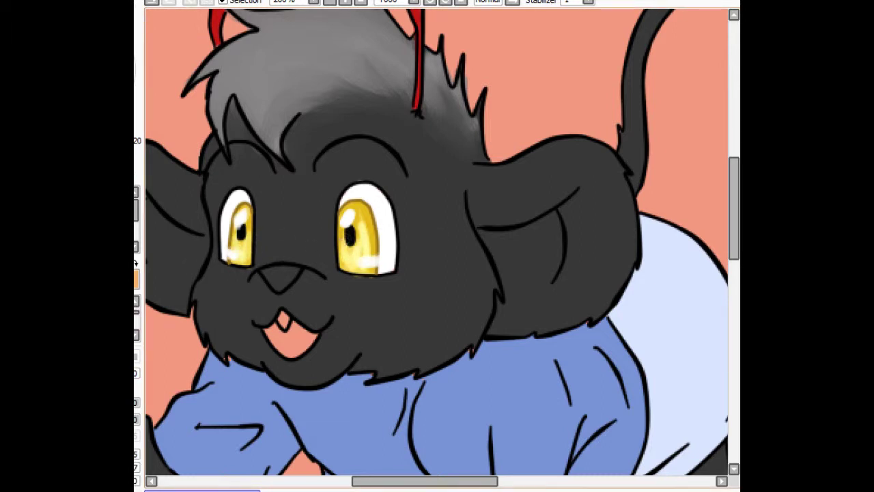
Step: Select all the dark fur areas of the mouse: head with hair, ears, tail, hands and legs
key(ctrl+minus)
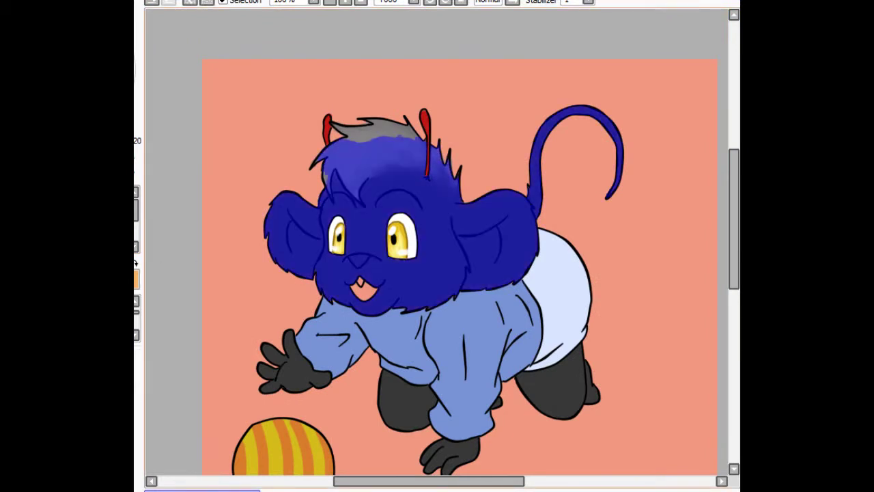
key(ctrl+plus)
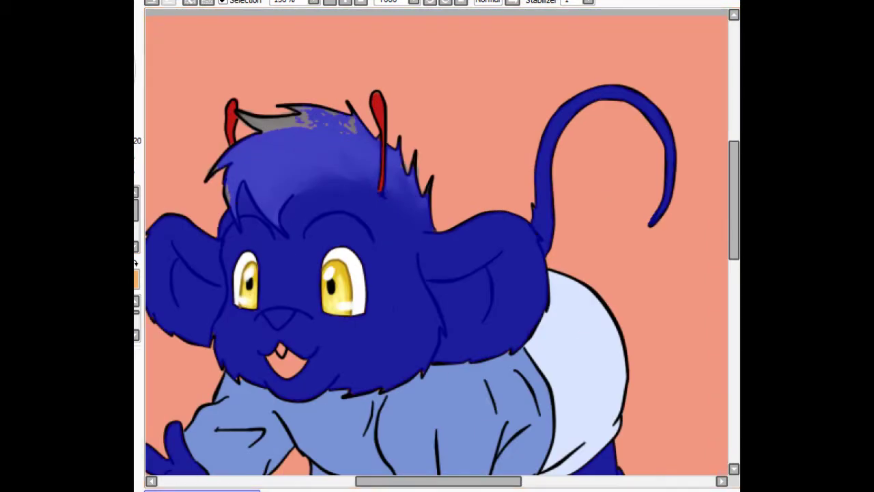
key(ctrl+z)
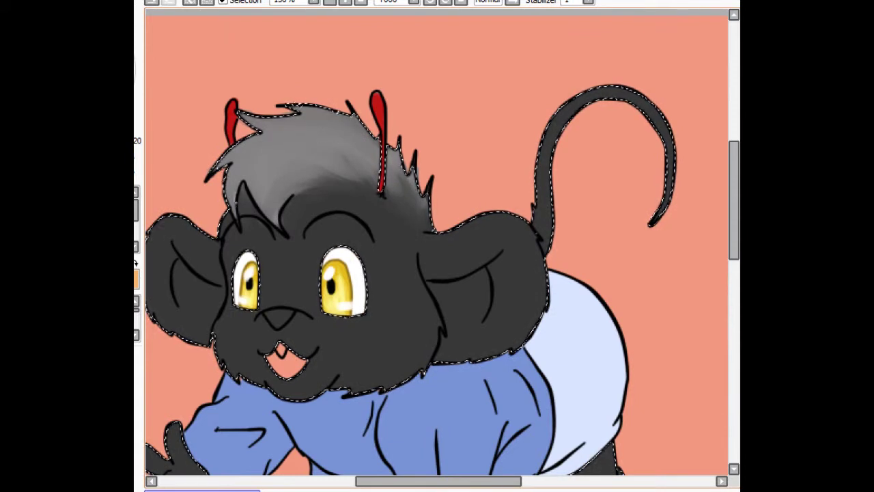
scroll(437, 267, down, 5)
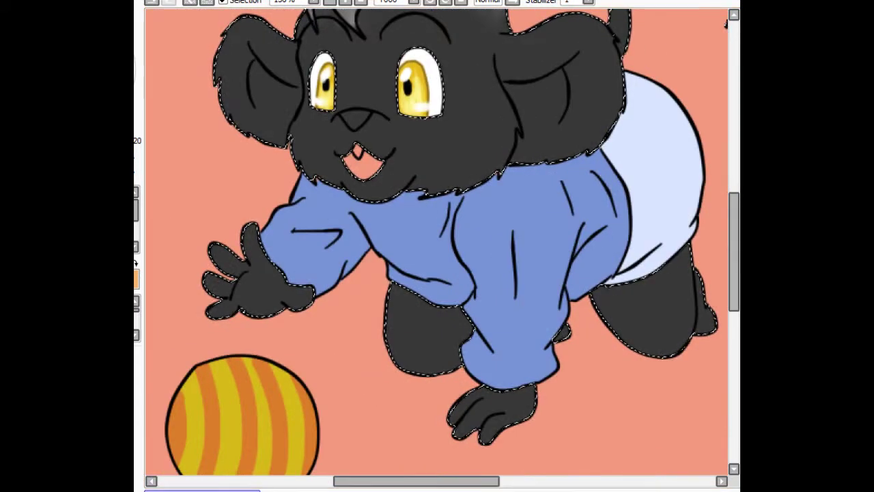
key(minus)
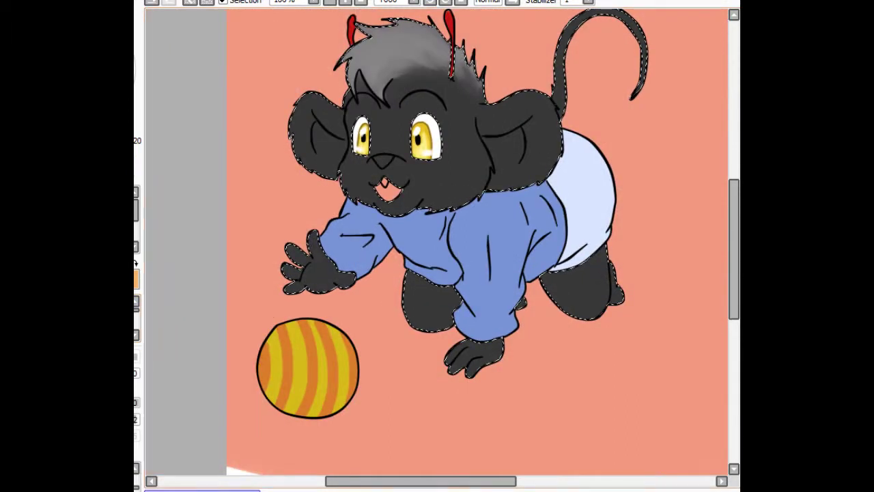
Step: Paint black shadows on the raised hand, the supporting hand and both legs within the fur selection
mouse_move(287, 290)
mouse_down()
mouse_move(321, 252)
mouse_move(311, 264)
mouse_up()
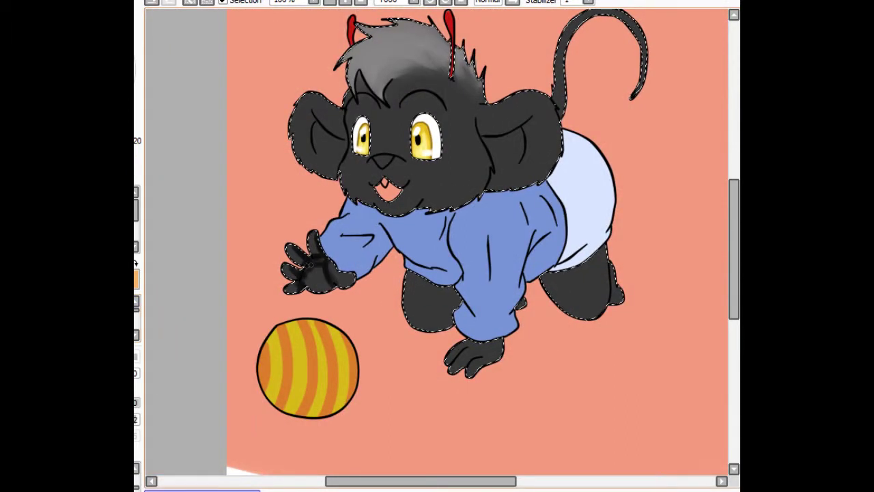
mouse_move(410, 273)
mouse_down()
mouse_move(451, 321)
mouse_move(420, 283)
mouse_move(437, 328)
mouse_move(498, 372)
mouse_up()
drag(546, 266, 608, 304)
drag(587, 249, 601, 293)
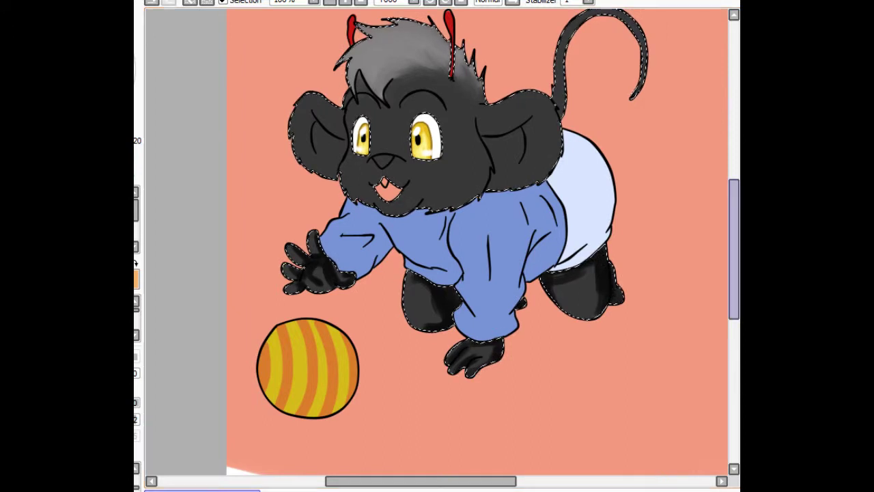
Step: Shade the inside of both ears black, clear the selection, and draw short ring lines along the tail
scroll(478, 239, up, 3)
drag(318, 225, 338, 256)
mouse_move(485, 243)
mouse_down()
mouse_move(498, 273)
mouse_move(519, 266)
mouse_up()
scroll(488, 221, up, 2)
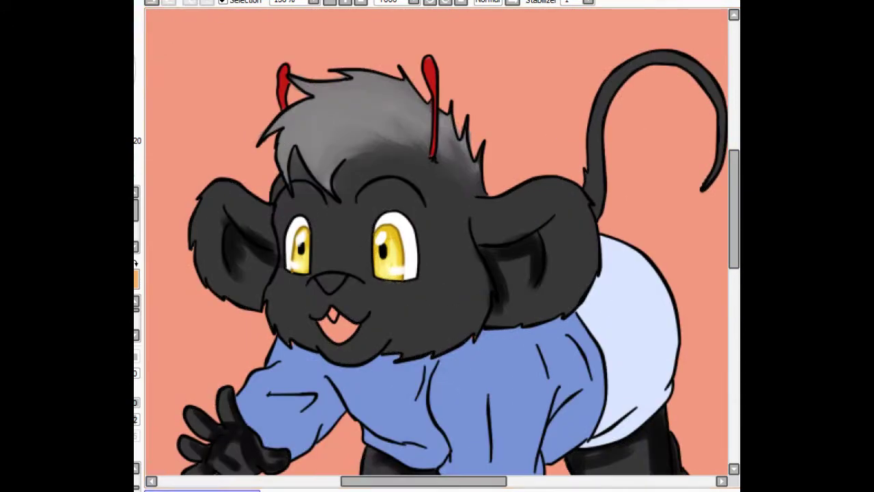
scroll(437, 260, right, 3)
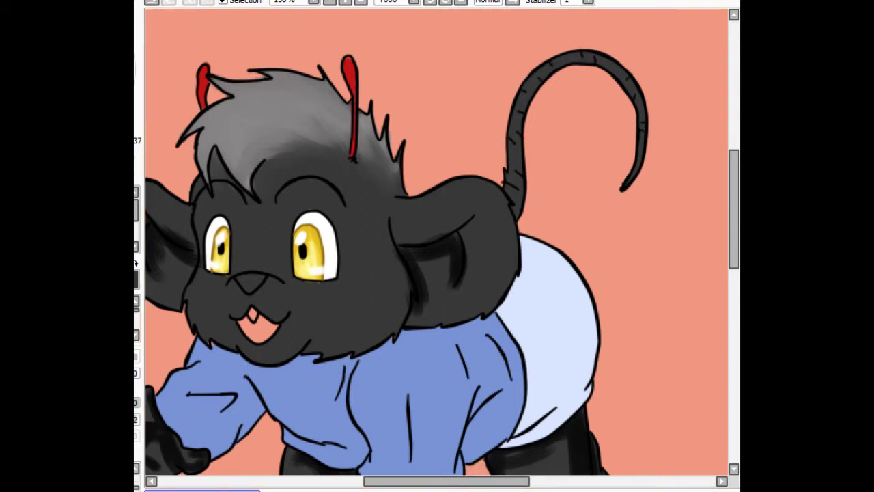
Step: Paint dark shading around both eyes and black strokes through the grey hair
scroll(396, 234, left, 3)
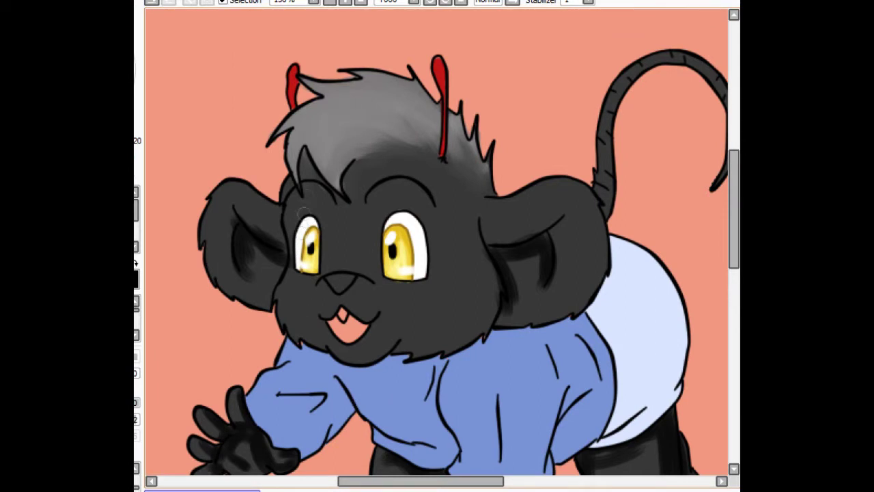
drag(367, 256, 372, 264)
mouse_move(360, 214)
mouse_down()
mouse_move(299, 213)
mouse_move(305, 159)
mouse_move(353, 182)
mouse_move(360, 152)
mouse_up()
drag(391, 86, 466, 154)
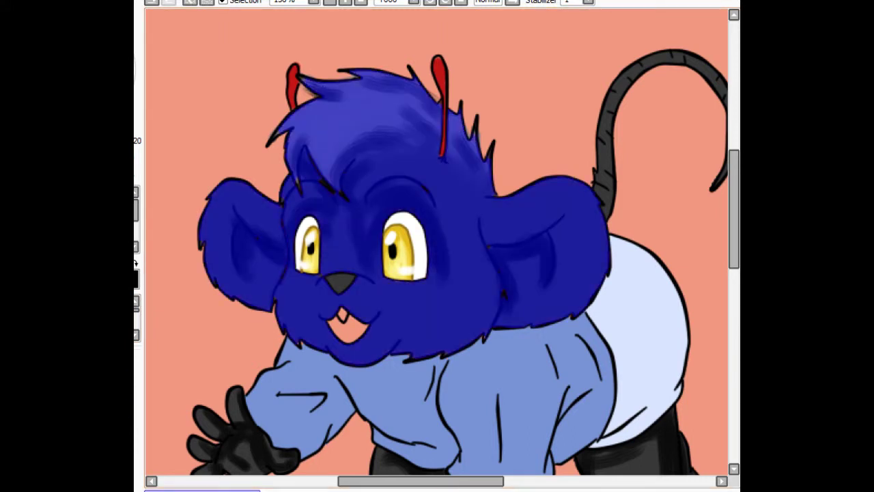
Step: Reselect the head, tail and limb fur, leaving no gaps, and brush black fur shadows over the ears, cheeks and muzzle
scroll(437, 238, down, 5)
scroll(436, 239, up, 6)
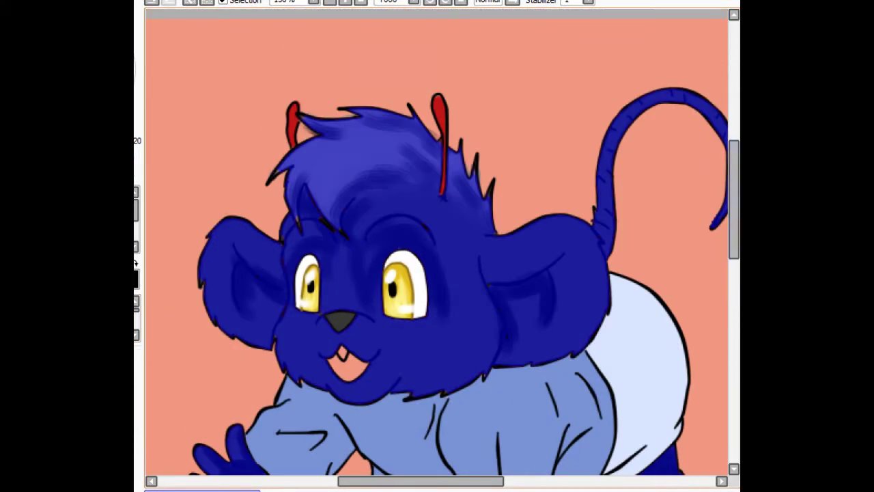
key(ctrl+z)
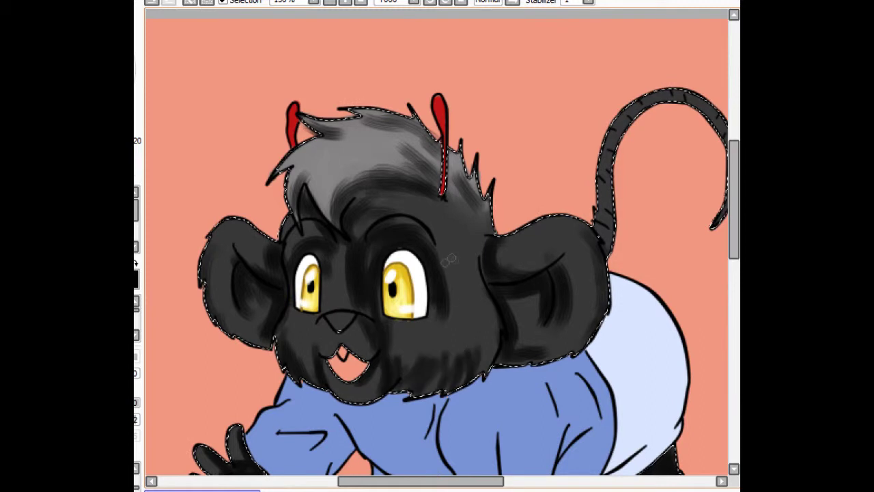
Step: Blend the black shadows softly into the grey base on the hands and legs
scroll(461, 287, right, 3)
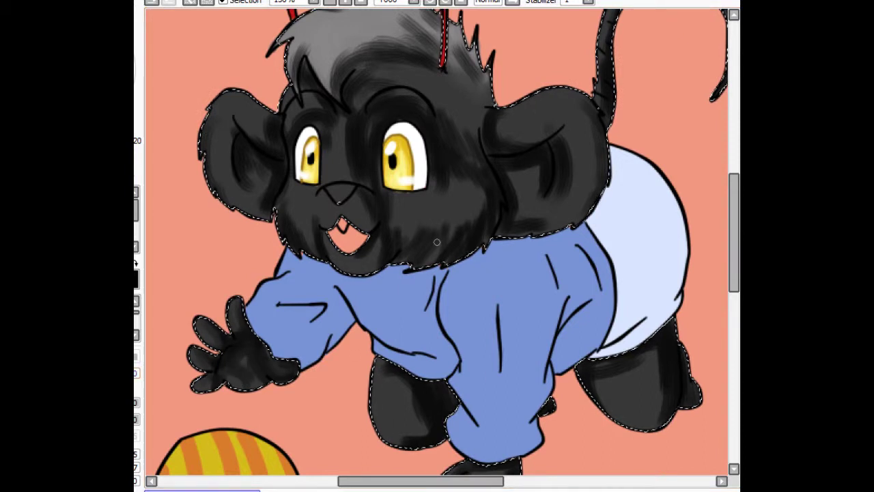
drag(594, 376, 650, 389)
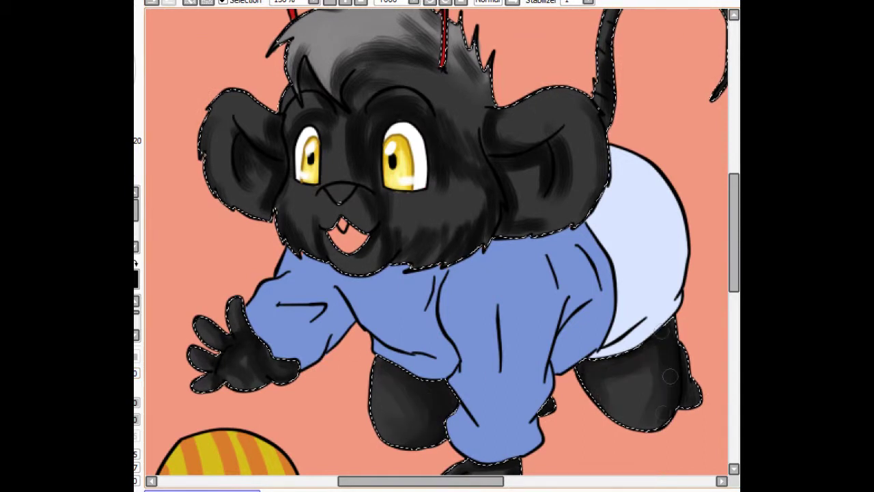
scroll(650, 357, down, 3)
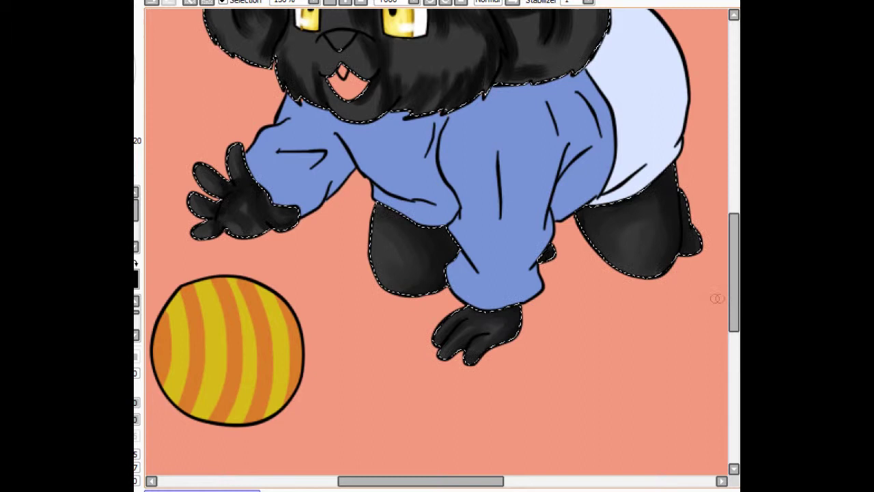
Step: Blend the dark strokes smoothly into the hair, face and ears
scroll(717, 299, up, 5)
mouse_move(248, 226)
mouse_down()
mouse_move(322, 214)
mouse_move(356, 178)
mouse_move(381, 123)
mouse_move(340, 151)
mouse_move(403, 153)
mouse_move(472, 200)
mouse_move(361, 213)
mouse_move(266, 240)
mouse_move(254, 287)
mouse_move(219, 259)
mouse_move(272, 309)
mouse_move(340, 254)
mouse_move(286, 332)
mouse_up()
scroll(287, 332, right, 2)
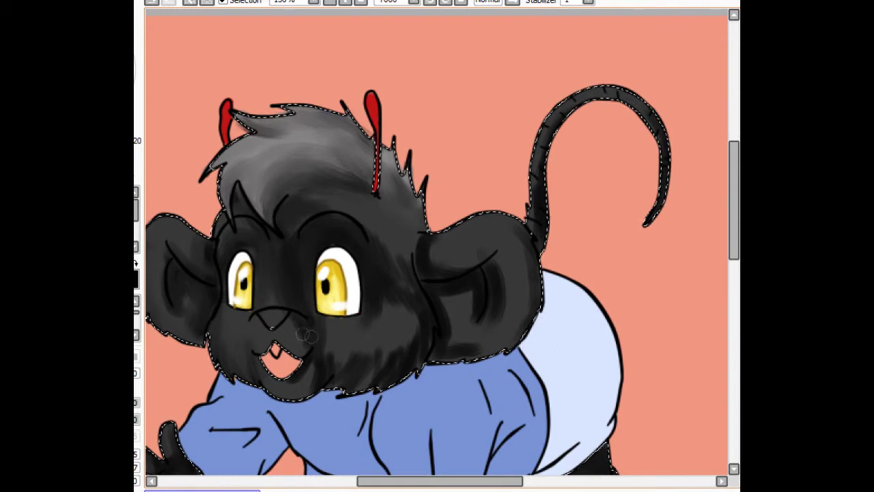
mouse_move(330, 340)
mouse_down()
mouse_move(369, 355)
mouse_move(382, 246)
mouse_move(428, 241)
mouse_up()
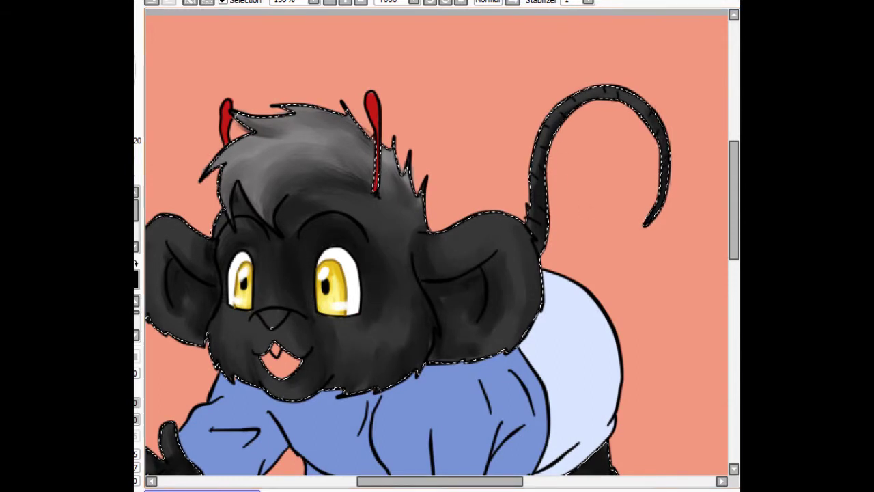
Step: Darken the entire selected fur to near black and paint grey back into the hair
key(minus)
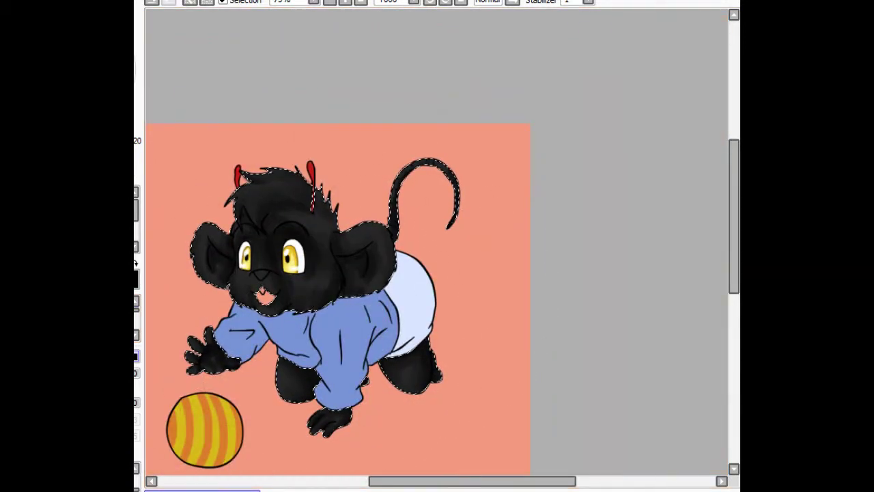
key(plus)
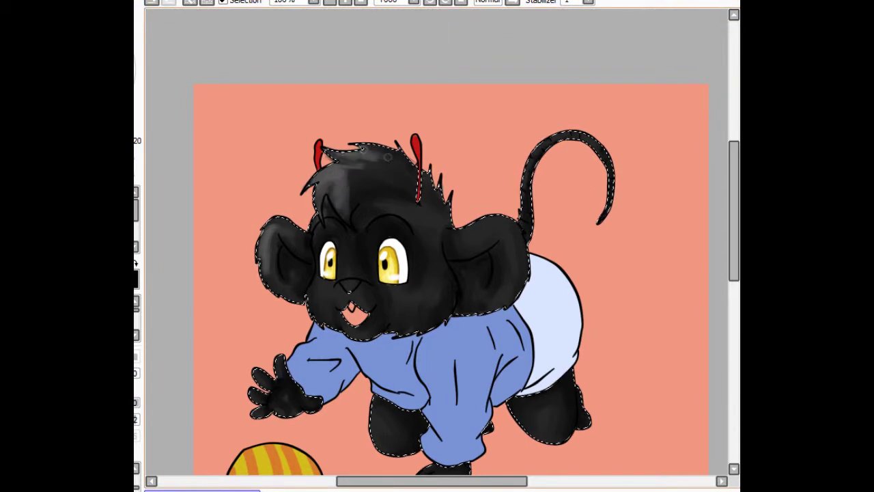
mouse_move(371, 162)
mouse_down()
mouse_move(339, 194)
mouse_move(368, 192)
mouse_move(340, 180)
mouse_up()
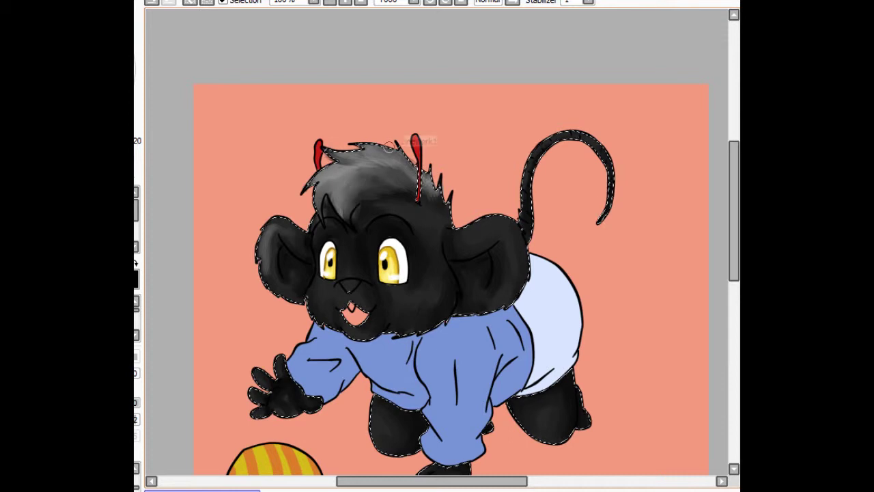
scroll(391, 146, up, 2)
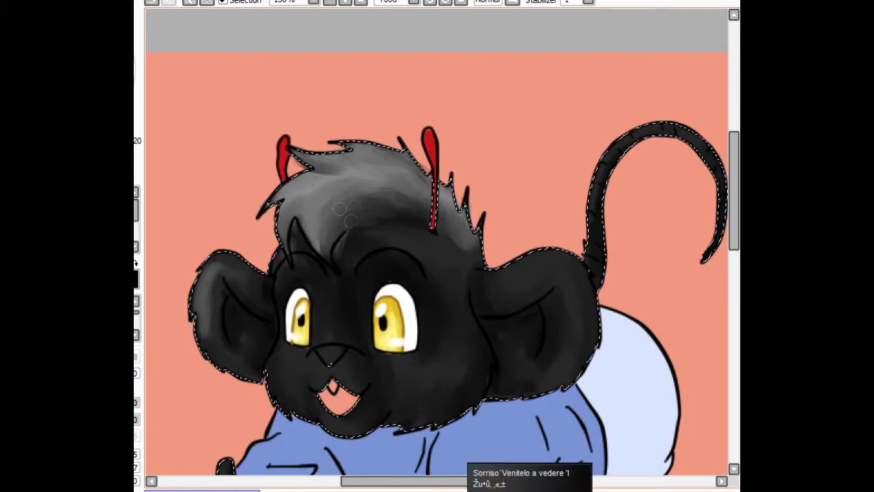
Step: Paint grey highlights on the ears, nose bridge, muzzle, cheek and raised hand
mouse_move(205, 259)
mouse_down()
mouse_move(195, 328)
mouse_move(225, 369)
mouse_move(280, 273)
mouse_up()
drag(491, 273, 551, 295)
scroll(551, 295, down, 2)
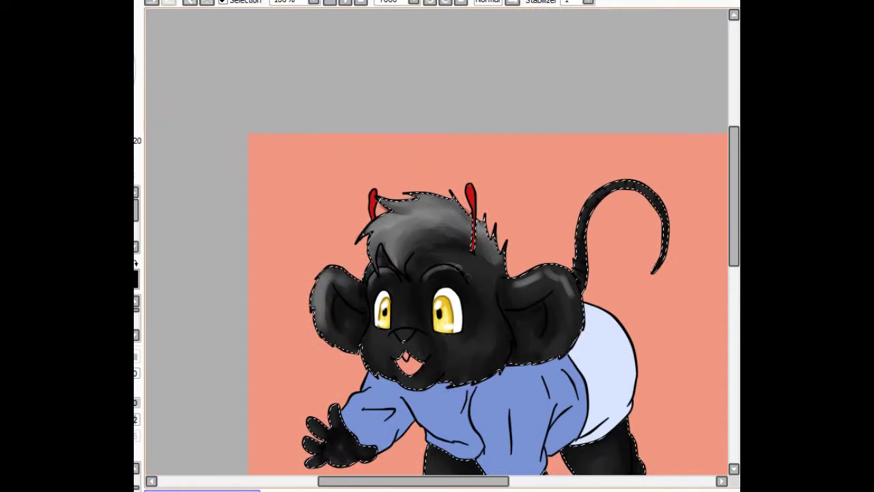
scroll(551, 295, down, 2)
drag(329, 379, 351, 397)
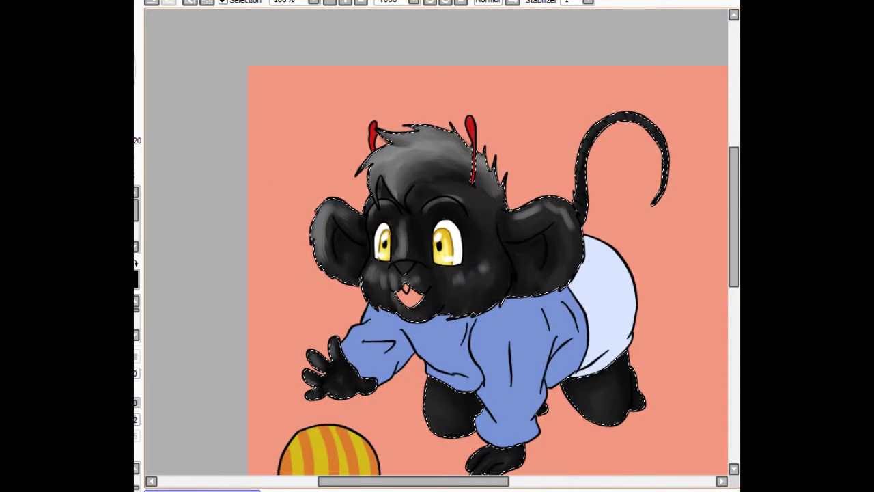
Step: Add grey highlights to both legs, the ear rim, the tail and the side of the forehead
drag(604, 362, 635, 410)
drag(431, 393, 457, 413)
drag(557, 219, 577, 270)
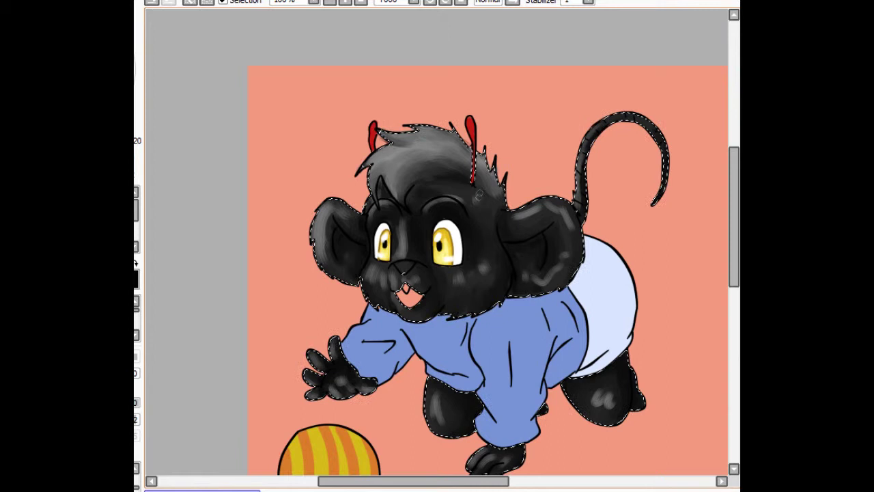
drag(324, 222, 335, 236)
drag(499, 164, 509, 205)
drag(659, 157, 662, 201)
drag(430, 379, 464, 400)
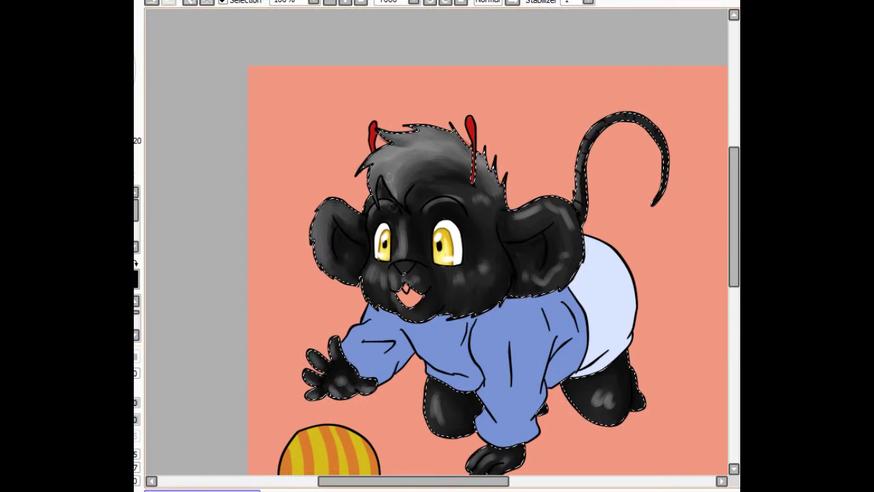
Step: Blend the grey highlights on the ears, forehead, cheeks and muzzle softly into the black fur
drag(321, 170, 369, 215)
drag(426, 379, 471, 395)
drag(662, 154, 667, 177)
drag(451, 269, 489, 280)
drag(430, 202, 475, 195)
drag(471, 157, 481, 190)
drag(508, 209, 522, 220)
drag(492, 167, 512, 208)
drag(659, 157, 662, 205)
drag(481, 294, 542, 311)
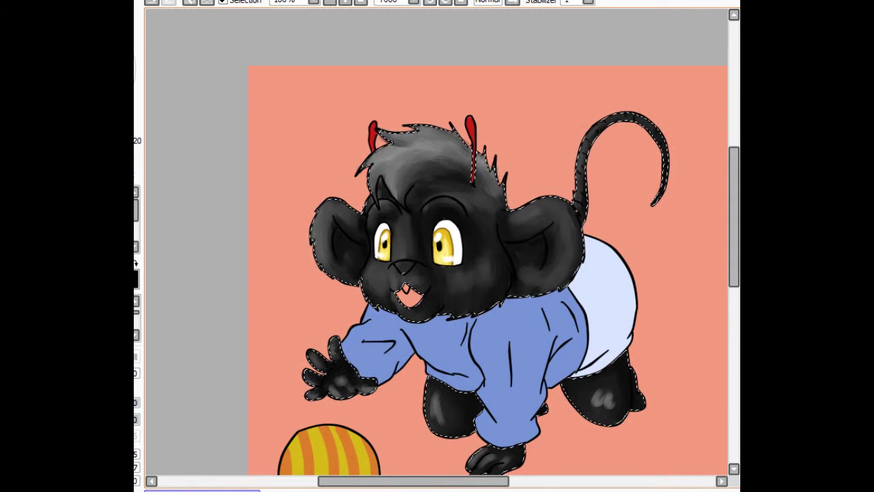
Step: Blend the grey highlights on the hands and legs and smooth the fur shading on the ears and hair
scroll(437, 242, down, 2)
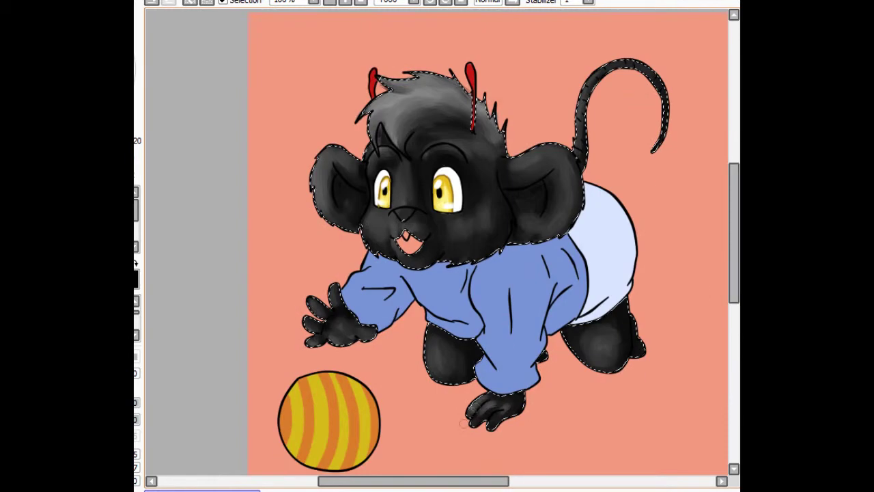
scroll(436, 242, up, 2)
drag(157, 355, 177, 403)
drag(205, 82, 239, 130)
drag(178, 219, 266, 280)
drag(157, 406, 246, 409)
drag(334, 454, 403, 464)
drag(171, 96, 246, 150)
drag(157, 410, 205, 413)
drag(235, 236, 249, 273)
mouse_move(171, 116)
mouse_down()
mouse_move(232, 137)
mouse_move(211, 184)
mouse_up()
drag(546, 423, 655, 443)
drag(232, 239, 260, 273)
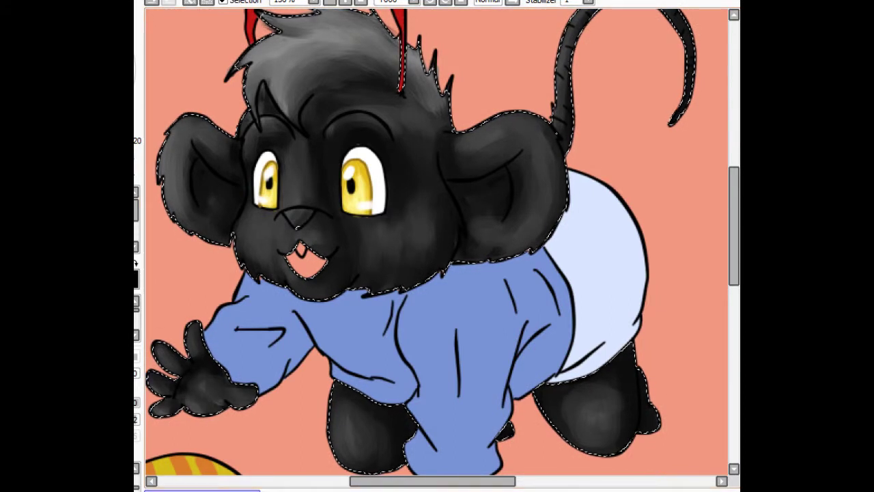
Step: Paint a grey highlight on the nose and refine the shading of the hair and face
scroll(437, 242, down, 2)
drag(259, 171, 293, 239)
drag(252, 320, 273, 355)
drag(260, 191, 293, 245)
drag(321, 89, 389, 109)
mouse_move(260, 164)
mouse_down()
mouse_move(268, 251)
mouse_move(293, 260)
mouse_up()
drag(280, 177, 300, 205)
drag(307, 102, 328, 157)
drag(252, 314, 273, 348)
drag(410, 426, 444, 423)
drag(362, 150, 410, 198)
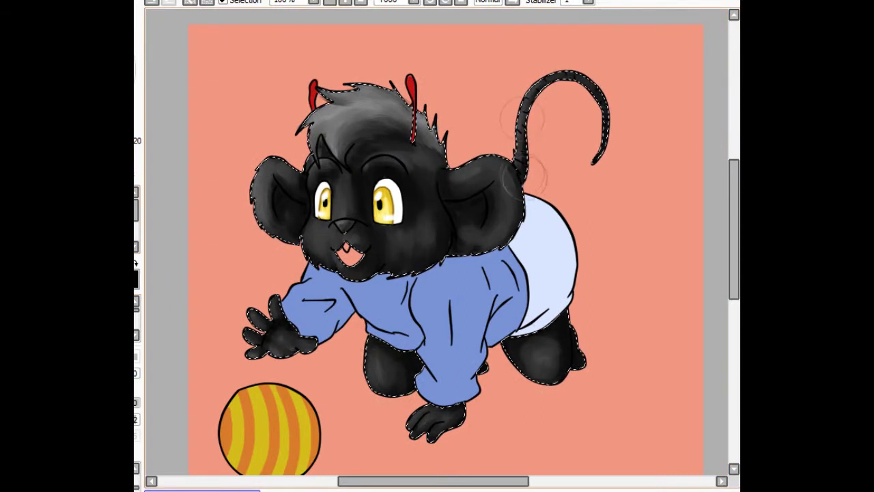
Step: Deepen the soft black shadows over the face, ears and legs with a larger brush
drag(253, 178, 300, 252)
drag(321, 88, 430, 137)
mouse_move(256, 160)
mouse_down()
mouse_move(318, 250)
mouse_move(307, 205)
mouse_up()
drag(368, 341, 402, 389)
drag(427, 406, 457, 426)
drag(477, 163, 506, 232)
drag(383, 178, 450, 253)
Step: Darken the forehead and the base of the grey hair, blending the transition between them
scroll(390, 178, up, 2)
drag(364, 155, 437, 181)
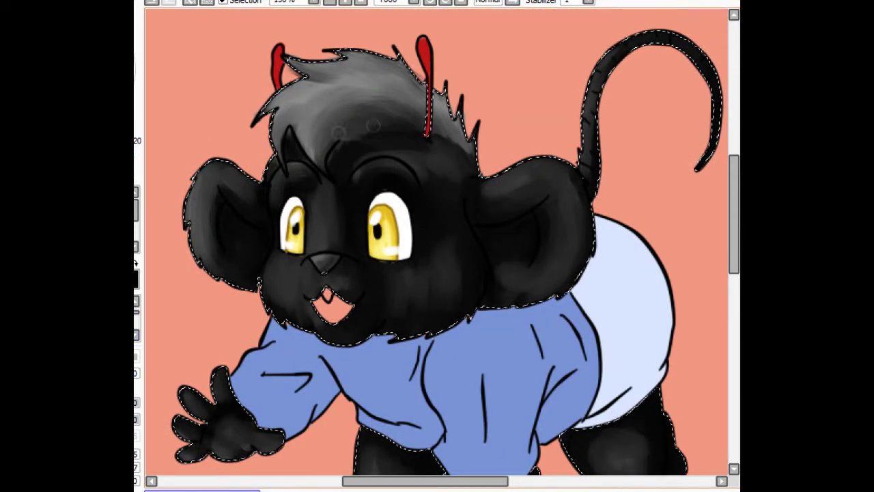
drag(443, 129, 471, 163)
drag(267, 61, 314, 105)
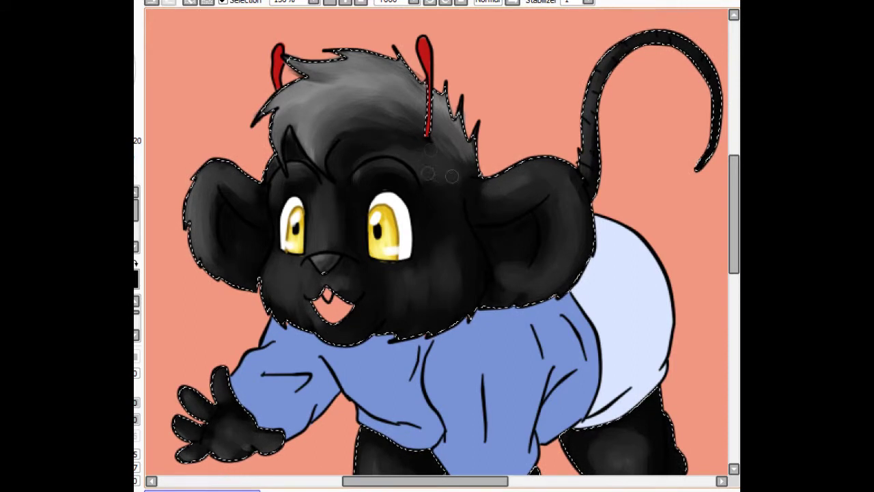
Step: Refine the soft fur shading on the side of the head, the ears and the legs
scroll(429, 260, down, 2)
scroll(575, 401, up, 2)
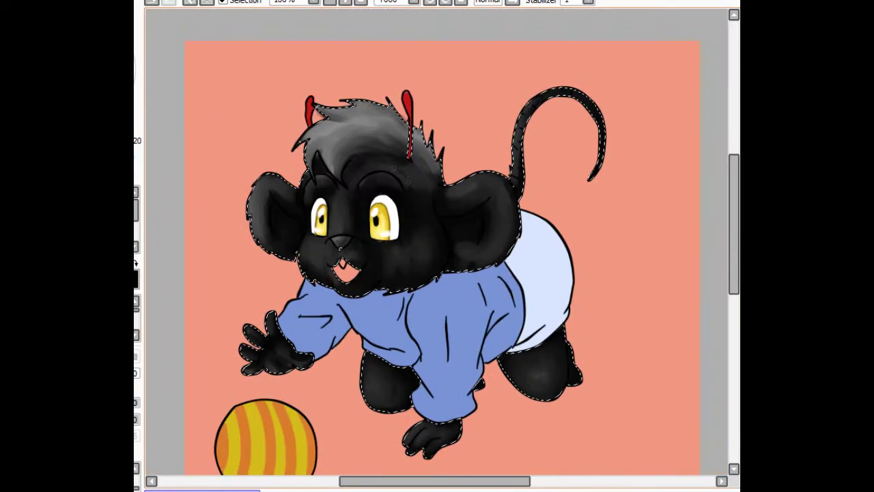
drag(429, 185, 379, 365)
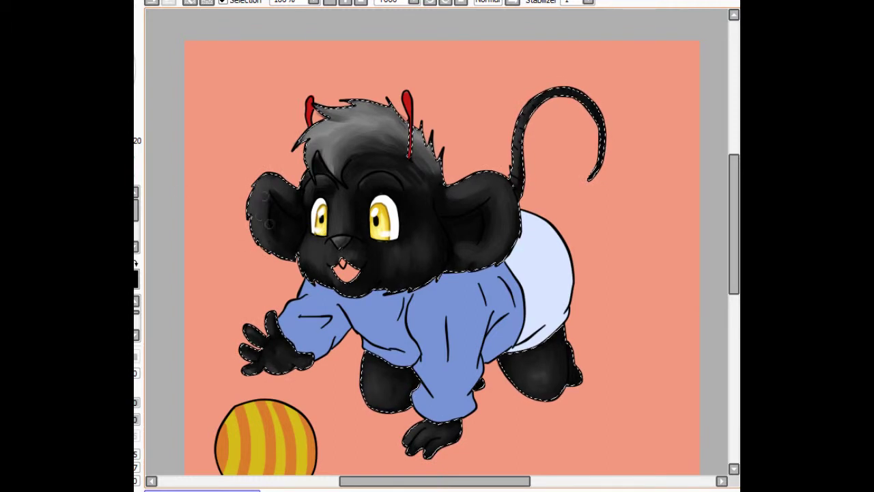
scroll(437, 253, right, 2)
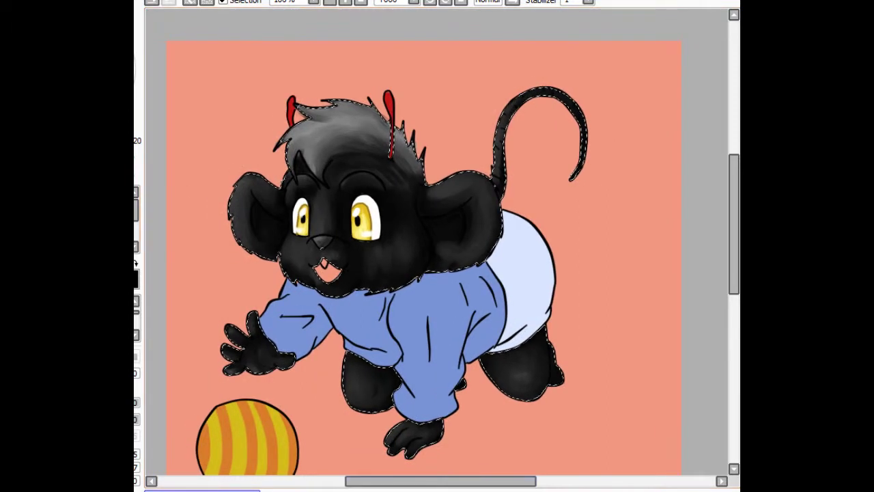
Step: Paint the mouth interior peach with a white tooth and shade the sweater's folds in lighter and darker blues
key(ctrl+d)
scroll(281, 265, up, 4)
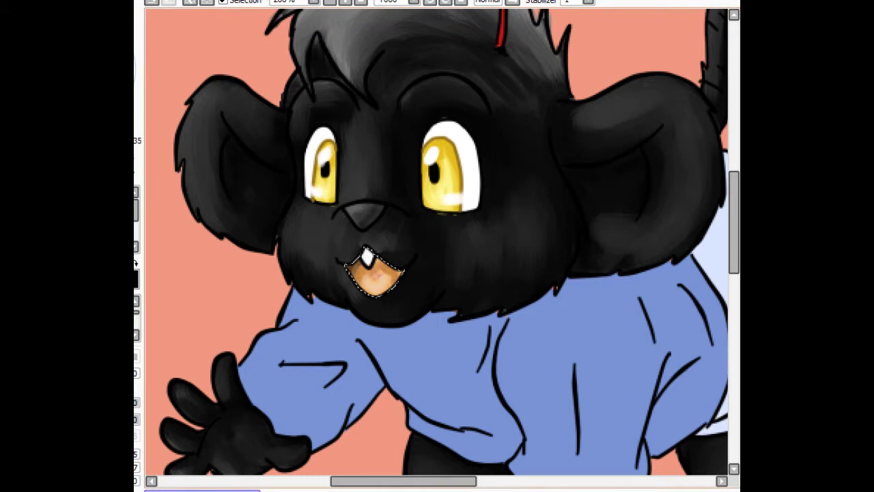
scroll(437, 246, down, 4)
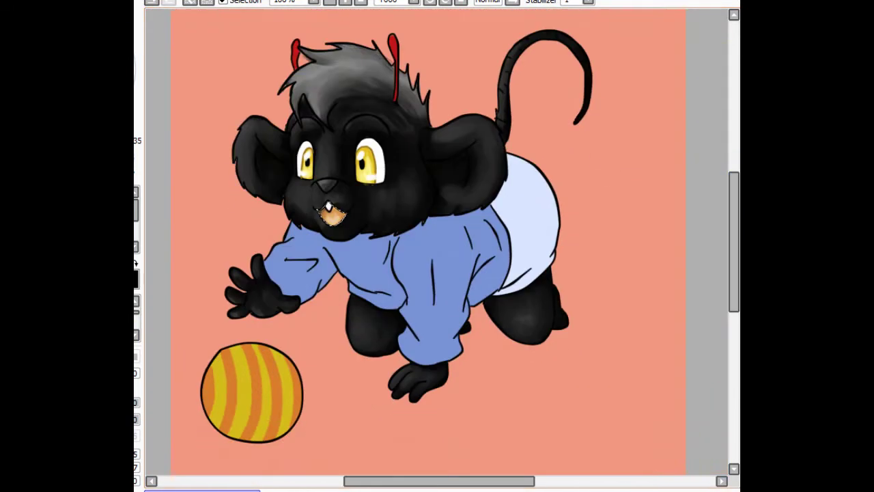
click(423, 287)
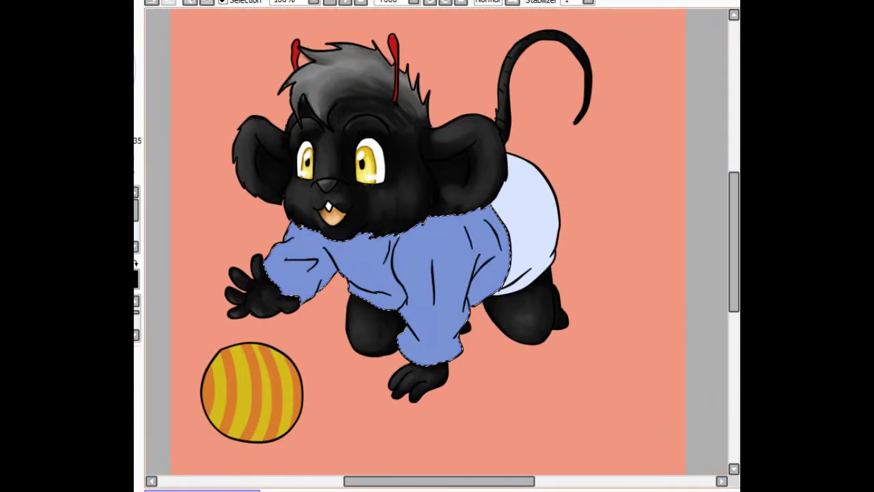
key(b)
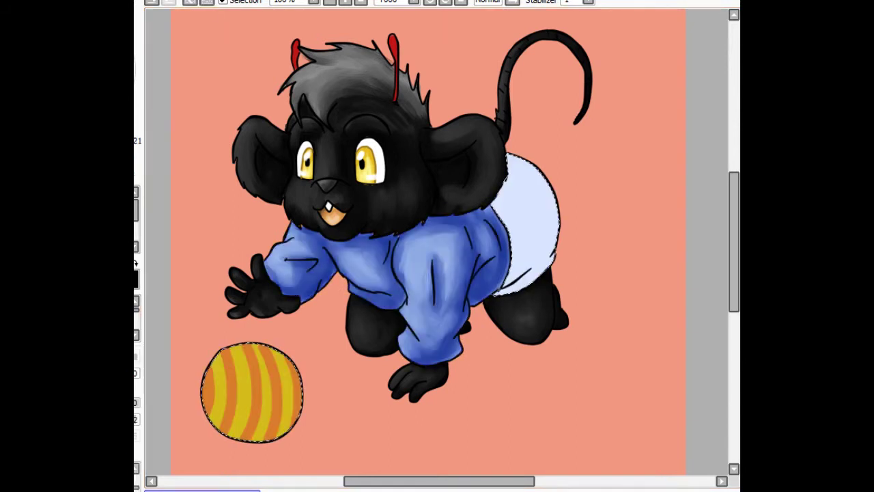
Step: Shade the striped ball for a rounded look and add soft blue shading to the white diaper
mouse_move(288, 343)
mouse_down()
mouse_move(243, 424)
mouse_move(219, 399)
mouse_up()
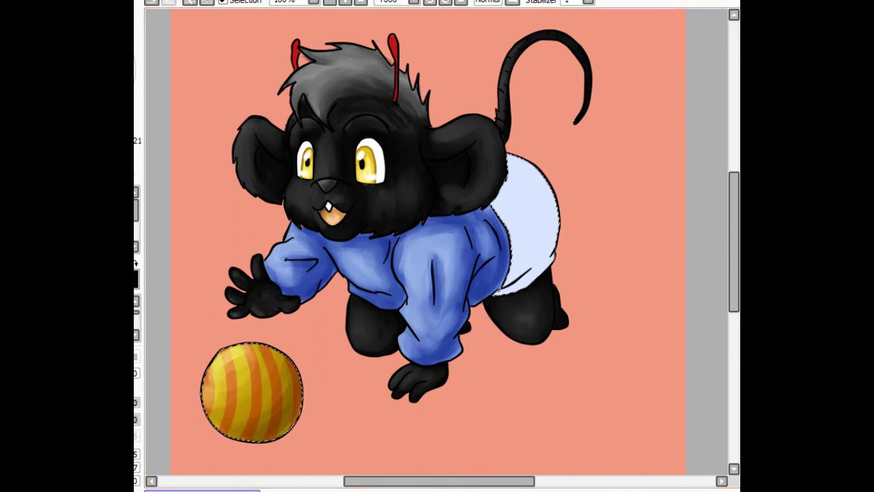
scroll(436, 239, right, 2)
mouse_move(471, 167)
mouse_down()
mouse_move(437, 253)
mouse_move(464, 273)
mouse_move(444, 287)
mouse_move(450, 234)
mouse_move(444, 287)
mouse_move(436, 171)
mouse_move(464, 286)
mouse_move(422, 196)
mouse_move(464, 225)
mouse_move(471, 205)
mouse_move(444, 177)
mouse_move(437, 226)
mouse_up()
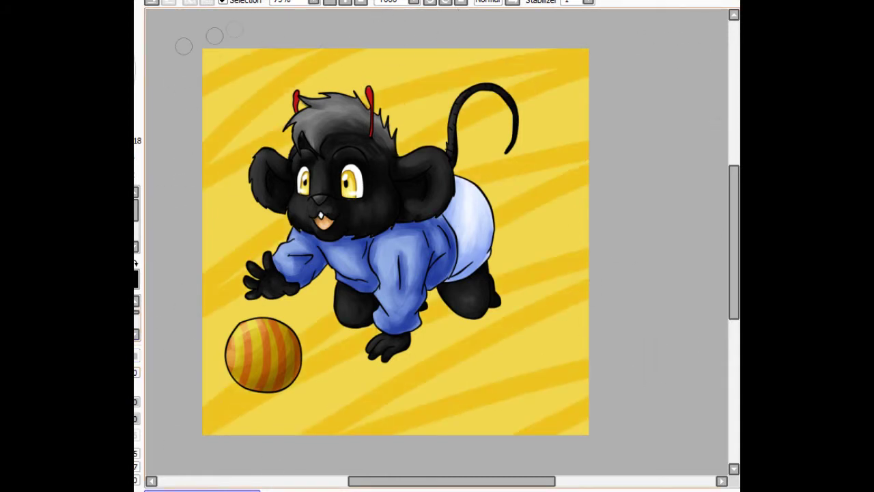
Step: Blend the striped yellow background into soft yellow-orange diagonal strokes
click(329, 2)
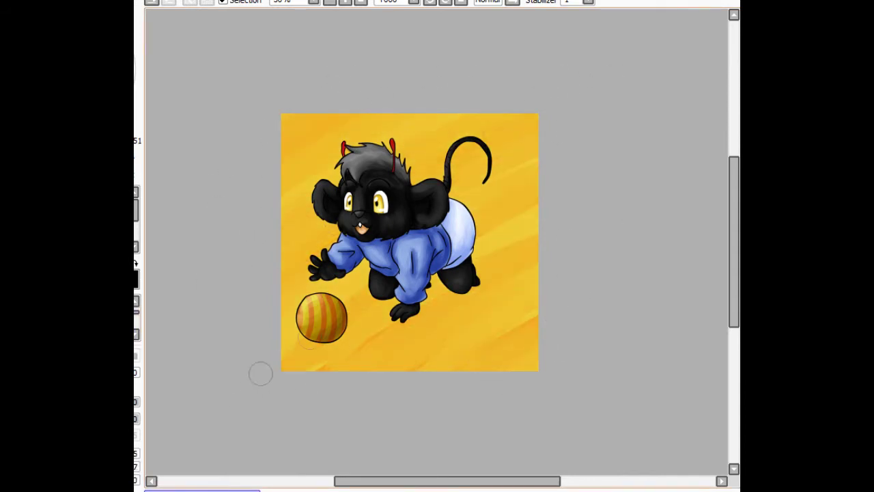
scroll(607, 106, up, 1)
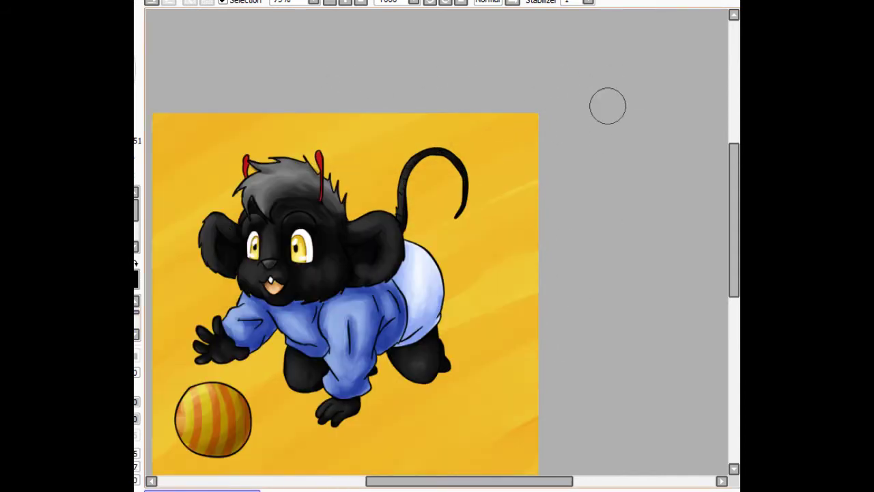
scroll(509, 413, left, 2)
scroll(509, 413, down, 1)
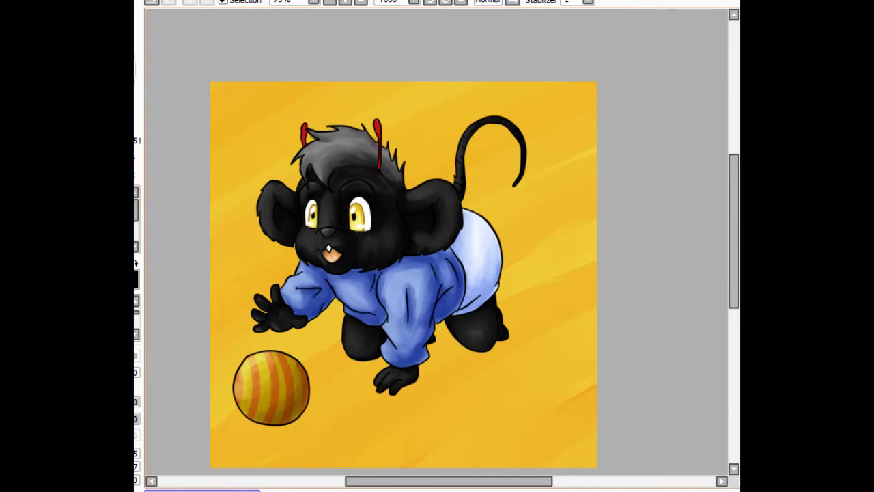
scroll(403, 273, down, 1)
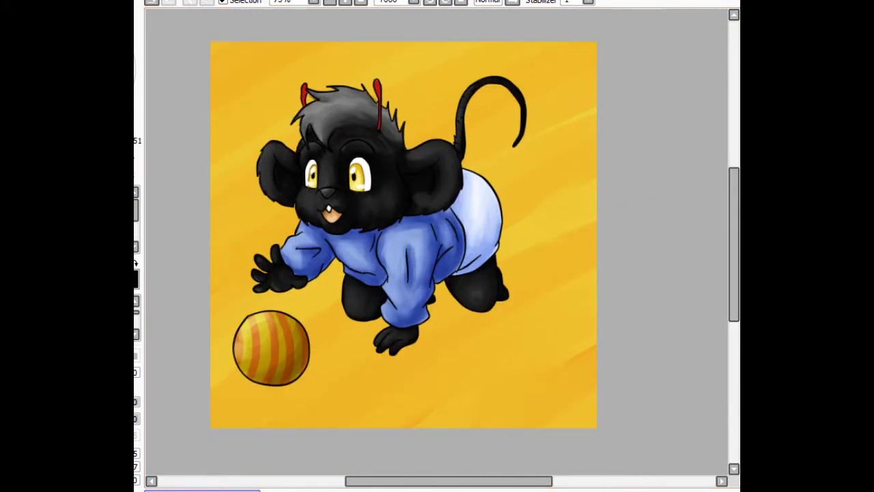
Step: Paint orange cast shadows on the ground beneath the ball and the crawling mouse
drag(293, 369, 335, 376)
drag(358, 324, 478, 294)
mouse_move(396, 341)
mouse_down()
mouse_move(554, 267)
mouse_move(410, 355)
mouse_up()
drag(462, 325, 553, 273)
mouse_move(352, 342)
mouse_down()
mouse_move(320, 362)
mouse_move(303, 320)
mouse_move(327, 359)
mouse_move(368, 321)
mouse_up()
drag(444, 331, 524, 295)
click(135, 263)
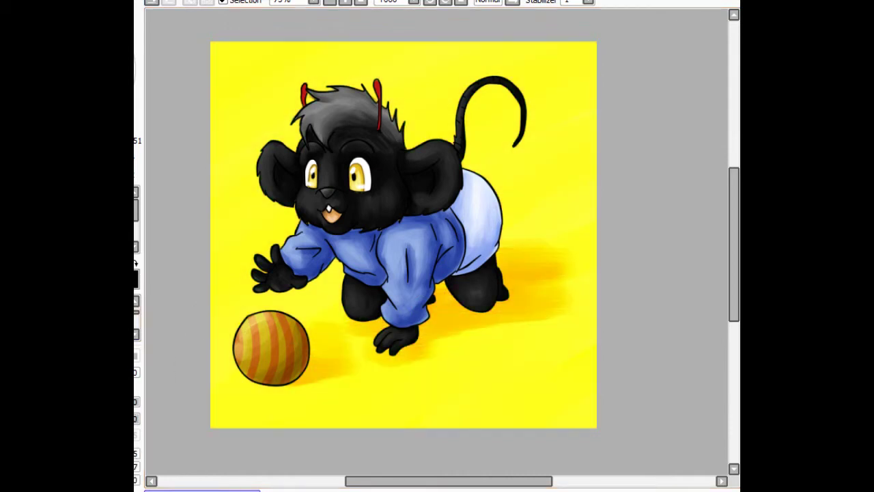
click(135, 263)
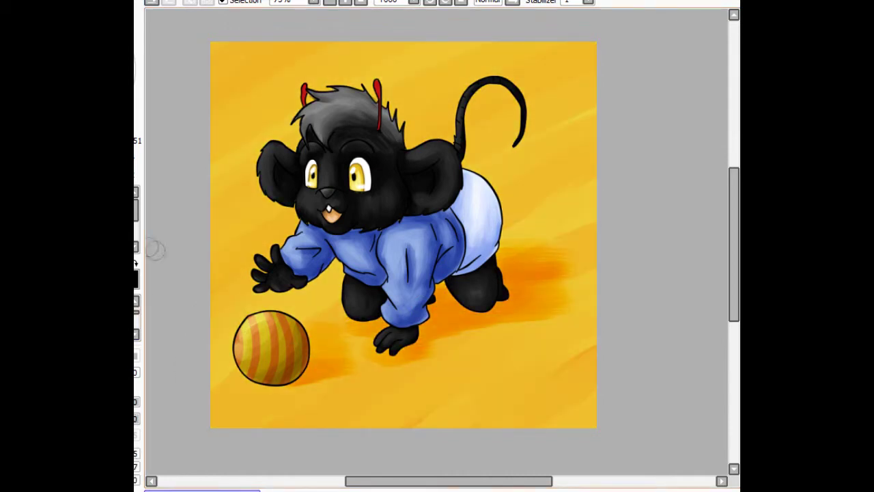
Step: Deepen the cast shadows with darker red-orange close to the ball, the supporting hand and the knees
drag(298, 363, 318, 380)
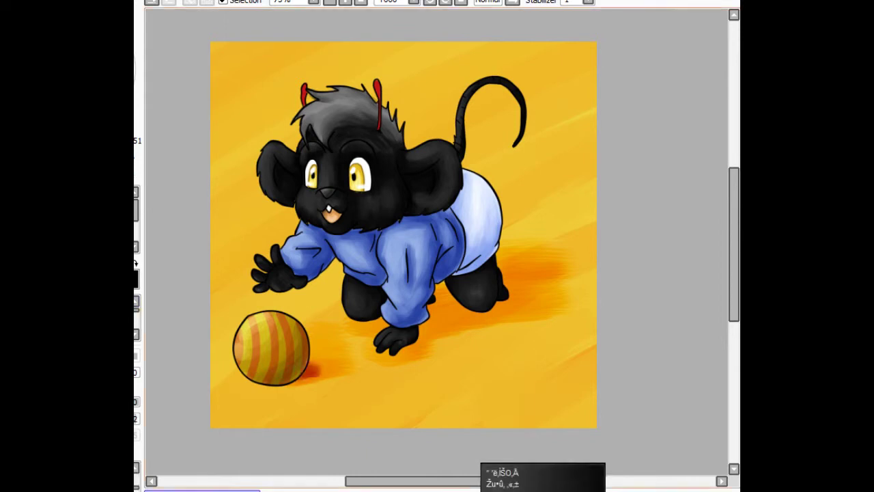
drag(370, 320, 431, 348)
drag(430, 311, 529, 283)
drag(372, 321, 420, 357)
drag(440, 317, 529, 292)
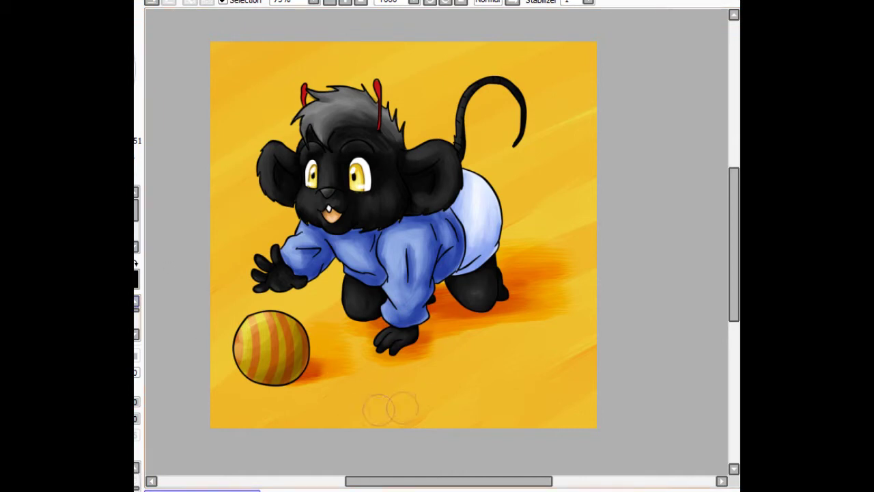
mouse_move(394, 377)
mouse_down()
mouse_move(365, 403)
mouse_move(432, 401)
mouse_up()
key(ctrl+z)
key(ctrl+z)
drag(480, 375, 483, 396)
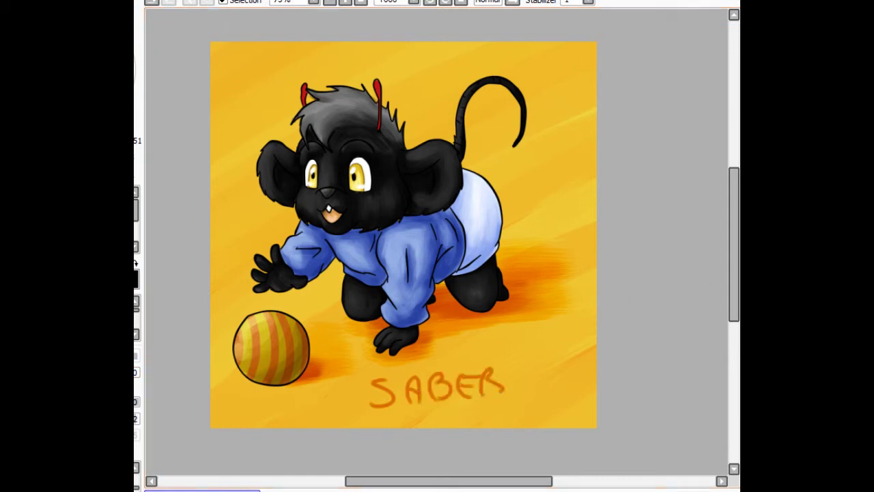
key(ctrl+z)
key(ctrl+z)
key(ctrl+z)
key(ctrl+z)
key(ctrl+z)
Step: Hand-letter SABER in dark orange below the mouse and add a small artist signature in the lower corner of the picture
drag(408, 381, 386, 407)
mouse_move(415, 407)
mouse_down()
mouse_move(423, 384)
mouse_move(430, 406)
mouse_up()
drag(437, 377, 451, 400)
mouse_move(472, 374)
mouse_down()
mouse_move(475, 394)
mouse_move(500, 392)
mouse_up()
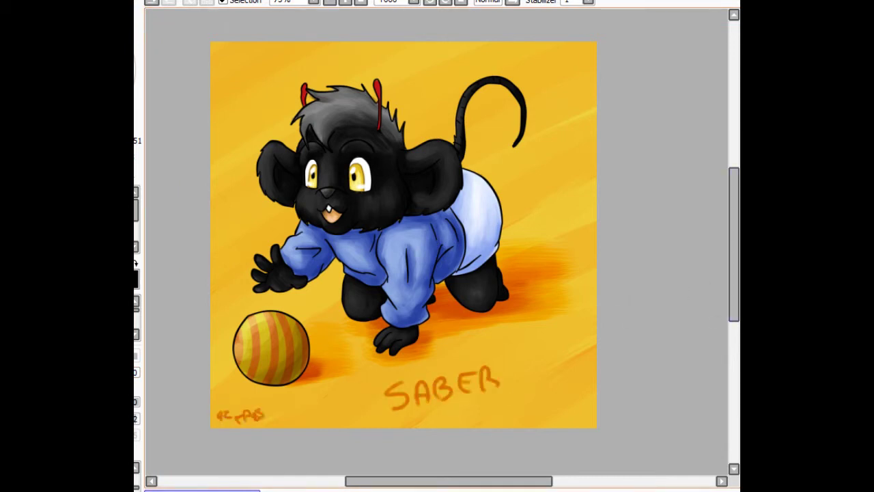
Step: Paint dark orange diagonal stripes across the background behind the mouse and ball
scroll(402, 242, up, 1)
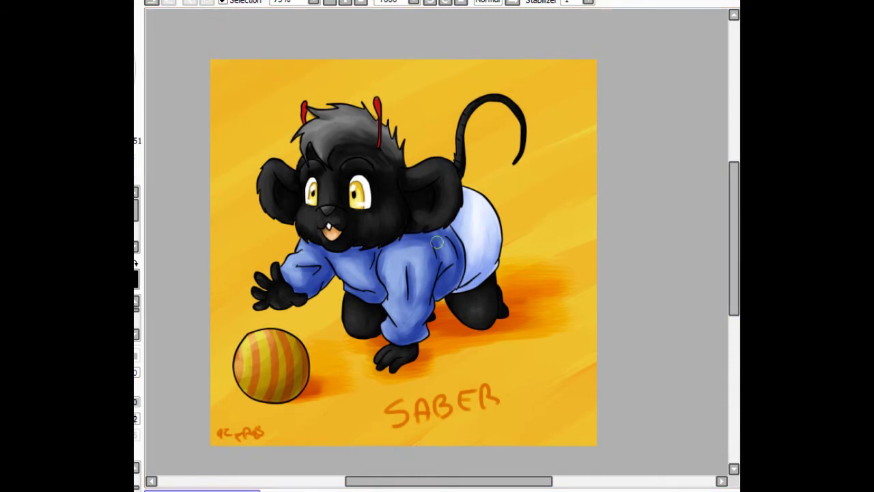
drag(205, 126, 334, 56)
drag(205, 209, 485, 56)
drag(205, 311, 601, 92)
drag(301, 362, 601, 179)
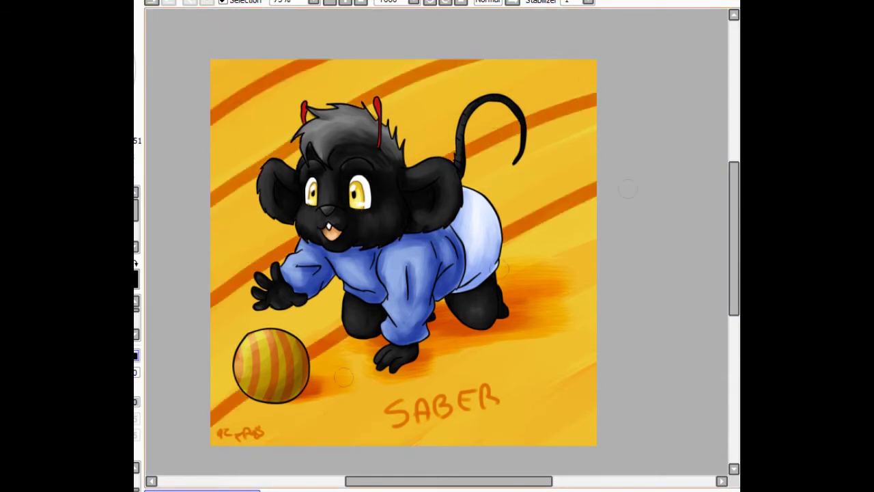
drag(273, 448, 601, 239)
drag(407, 448, 601, 324)
Step: Blend the dark orange stripes into the yellow background with long diagonal strokes
drag(212, 130, 332, 49)
drag(492, 60, 195, 209)
mouse_move(594, 95)
mouse_down()
mouse_move(186, 325)
mouse_move(176, 297)
mouse_move(182, 416)
mouse_up()
scroll(403, 253, left, 1)
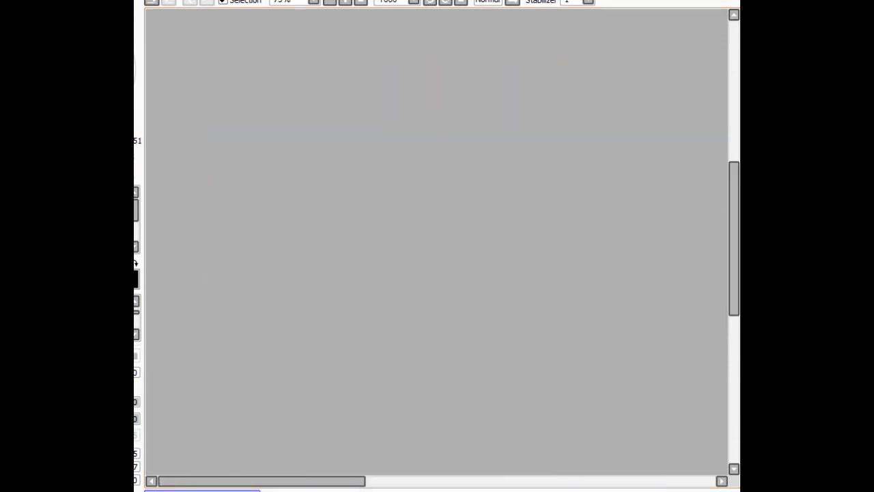
drag(324, 443, 491, 314)
drag(382, 444, 678, 289)
drag(410, 445, 667, 402)
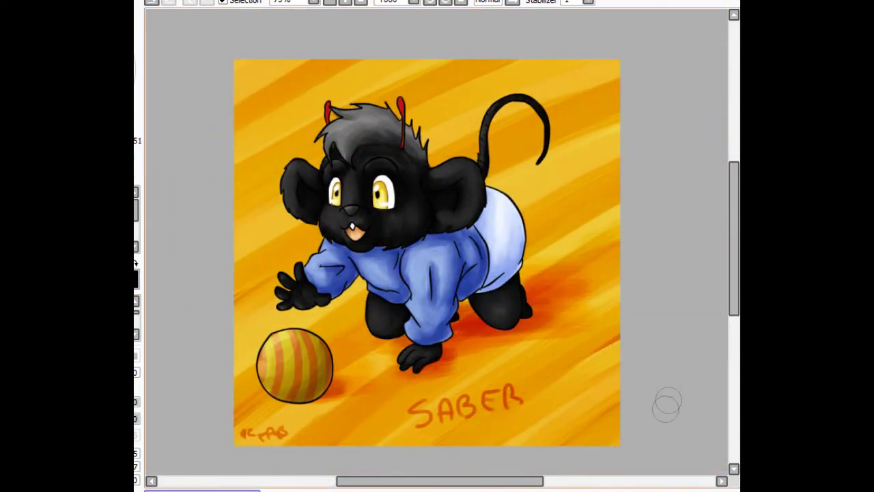
drag(614, 68, 504, 101)
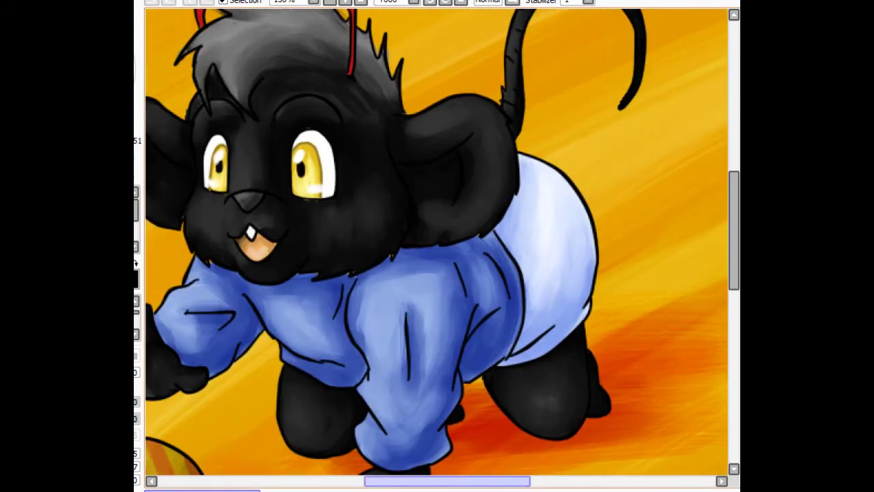
Step: Remove the two red shapes from the mouse's head and paint the leftover strip over with grey hair shading
scroll(437, 239, up, 5)
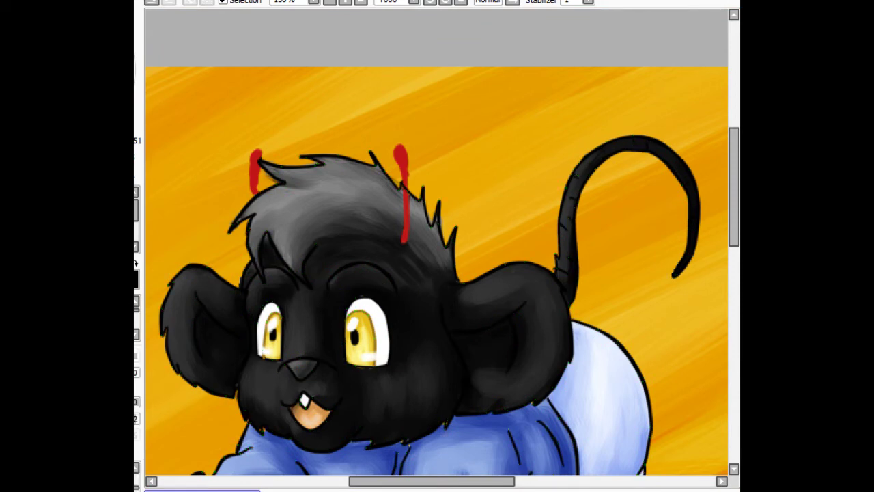
drag(234, 156, 261, 151)
drag(399, 150, 405, 239)
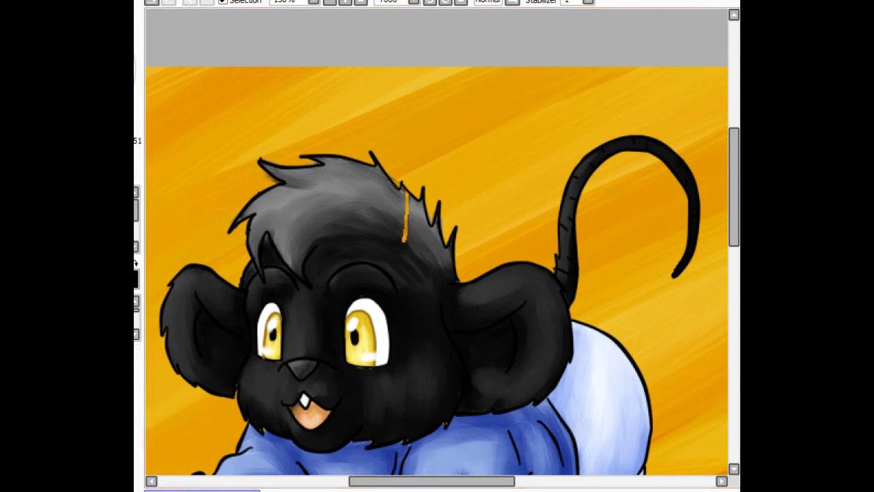
mouse_move(395, 212)
mouse_down()
mouse_move(408, 236)
mouse_move(407, 204)
mouse_move(406, 223)
mouse_up()
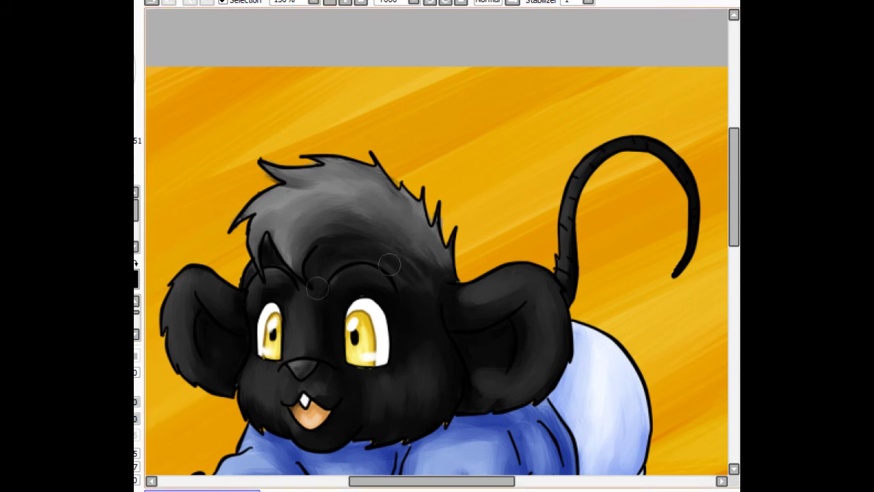
Step: Add light grey highlight strokes across the hair and blend them into the grey shading
mouse_move(251, 191)
mouse_down()
mouse_move(281, 217)
mouse_move(287, 249)
mouse_up()
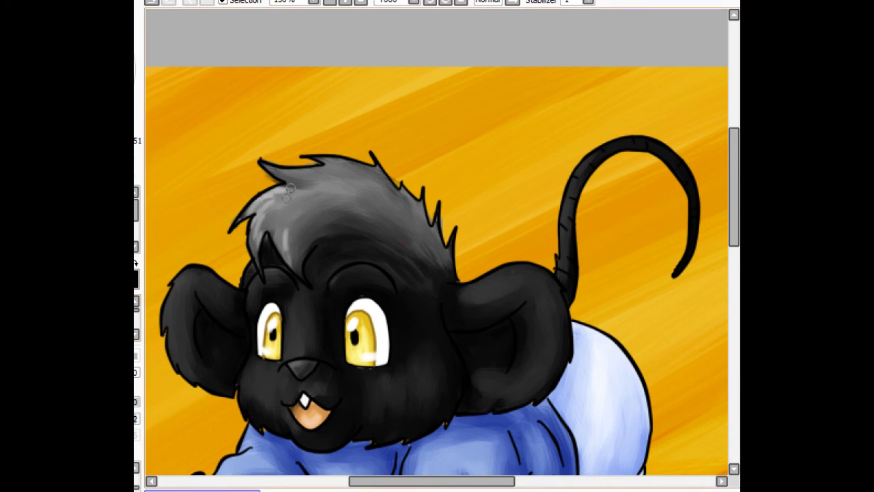
drag(287, 178, 402, 172)
mouse_move(310, 205)
mouse_down()
mouse_move(360, 211)
mouse_move(414, 239)
mouse_up()
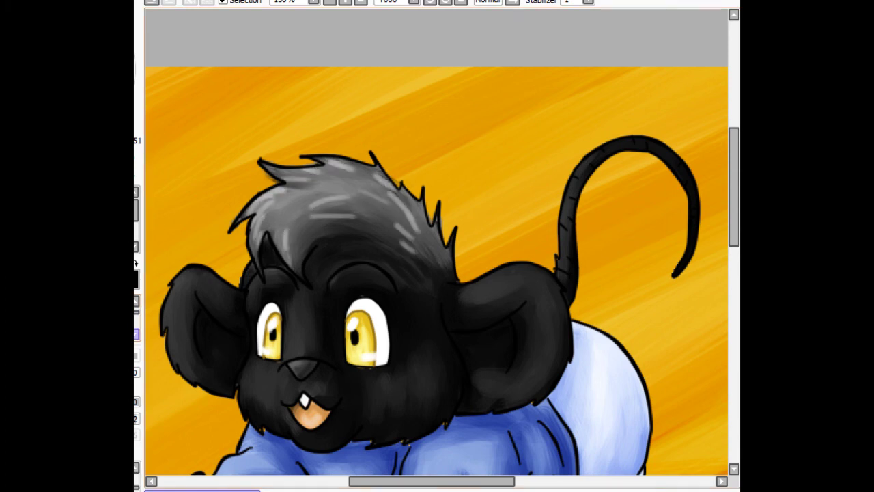
drag(260, 236, 292, 266)
mouse_move(305, 184)
mouse_down()
mouse_move(337, 162)
mouse_move(380, 224)
mouse_move(373, 186)
mouse_move(411, 244)
mouse_up()
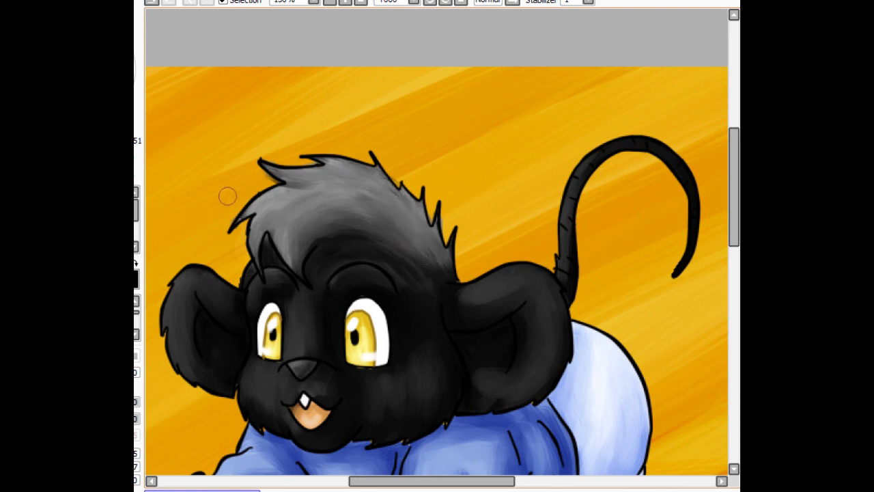
scroll(410, 245, down, 2)
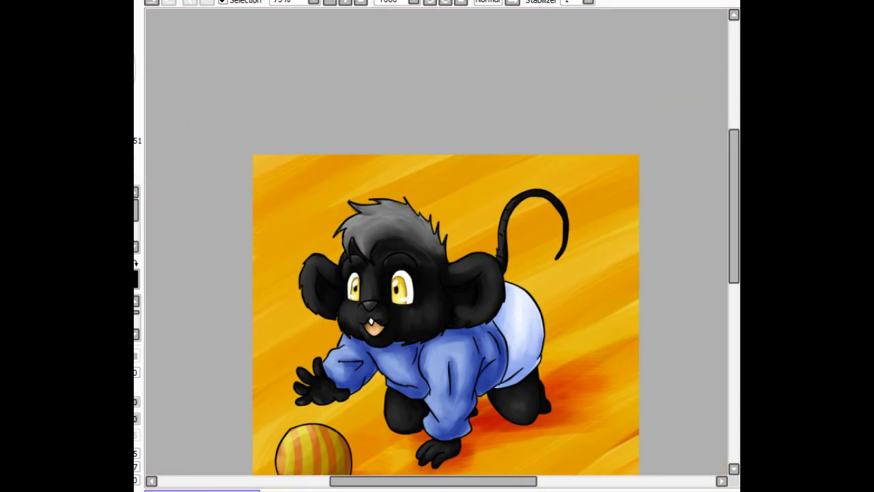